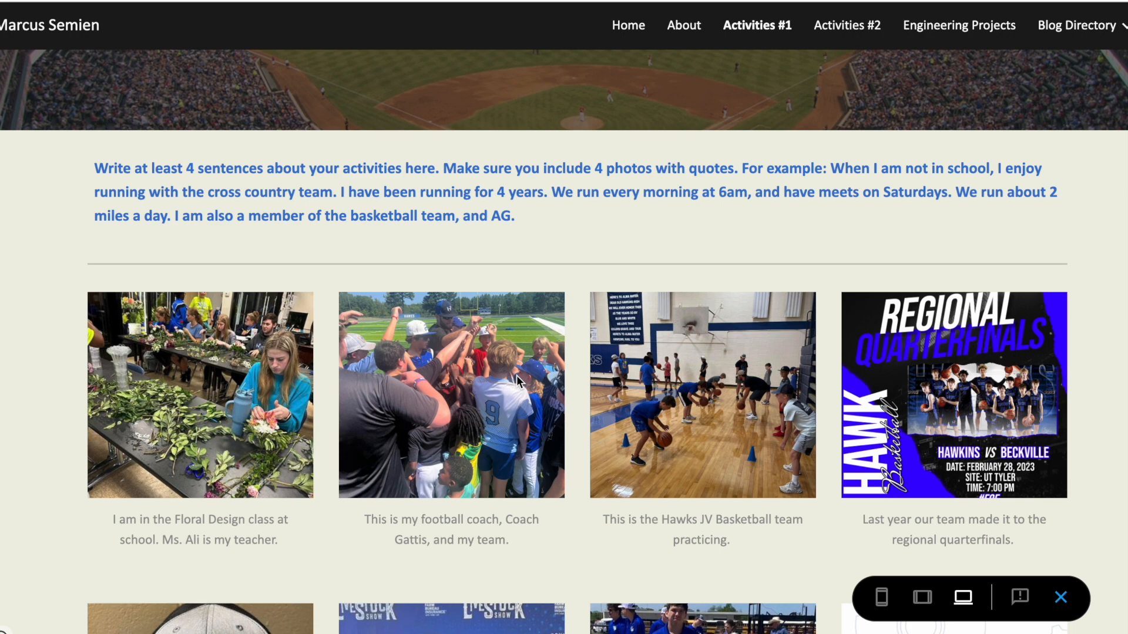
# Examine the example site's Activities #1 and Activities #2 pages, including their intro text, photos and captions
pyautogui.scroll(-2, 517, 381)
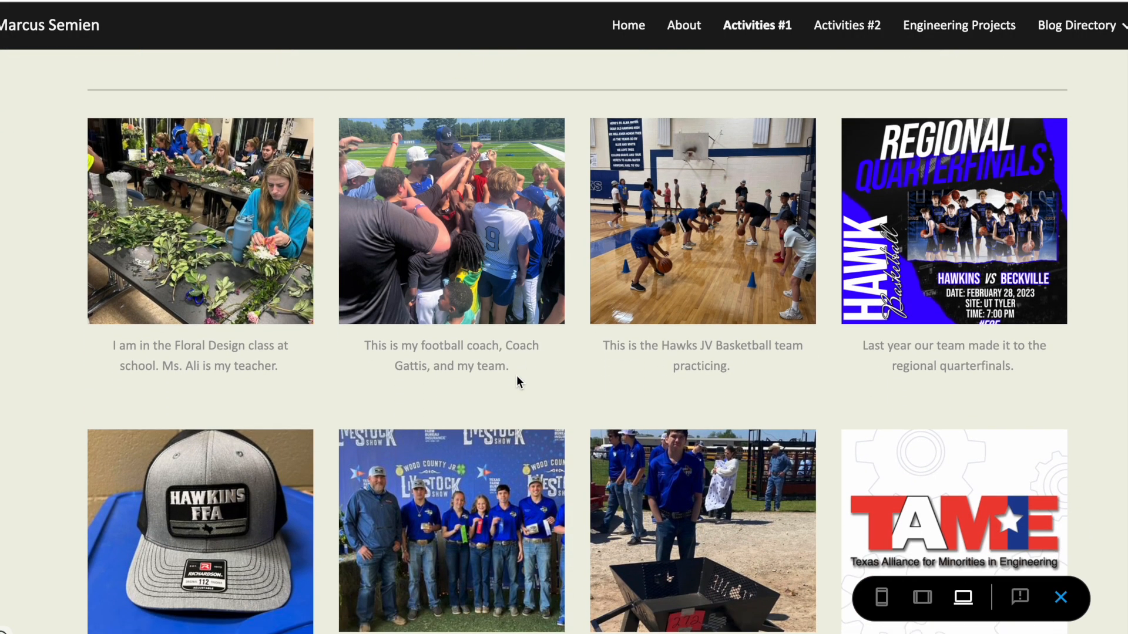
pyautogui.scroll(-2, 517, 379)
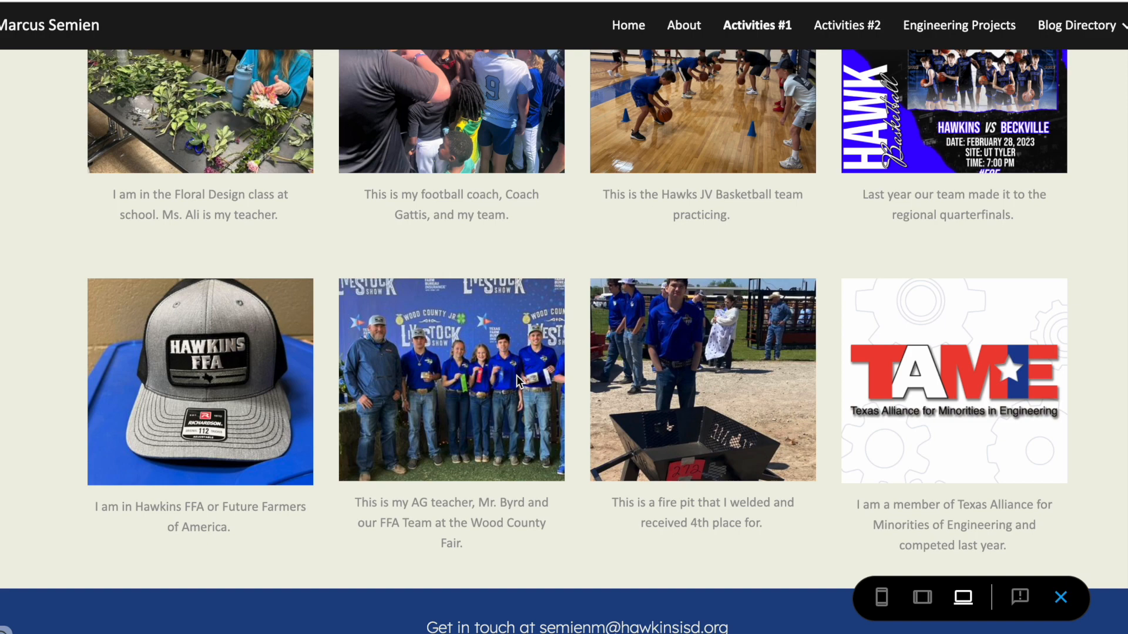
pyautogui.scroll(2, 1092, 220)
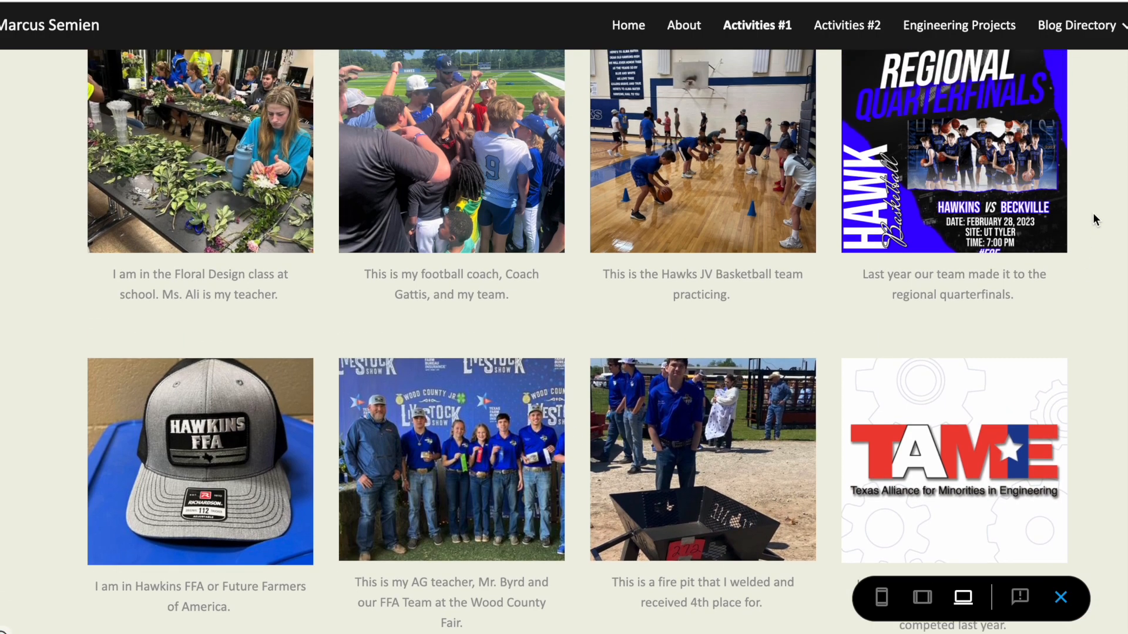
pyautogui.scroll(4, 1093, 215)
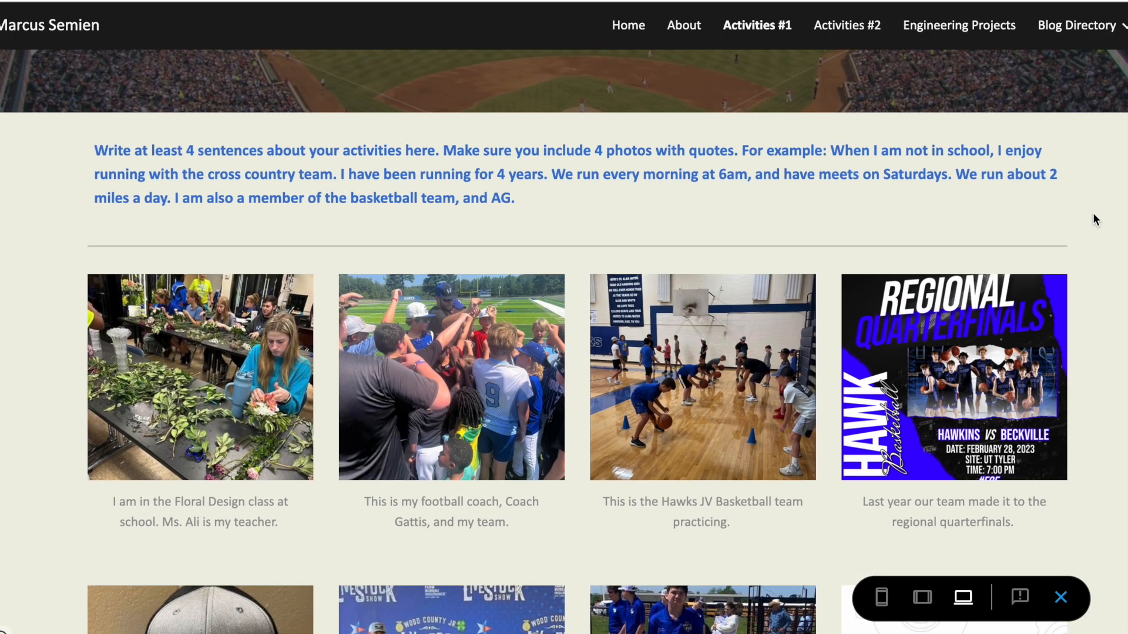
pyautogui.scroll(1, 1093, 214)
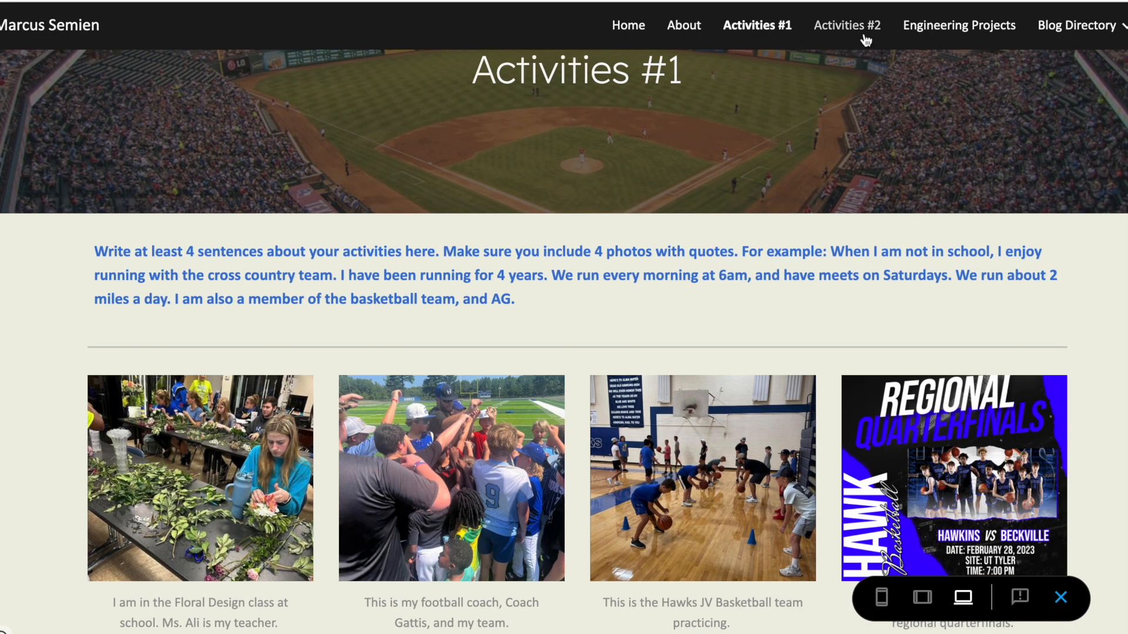
pyautogui.click(846, 26)
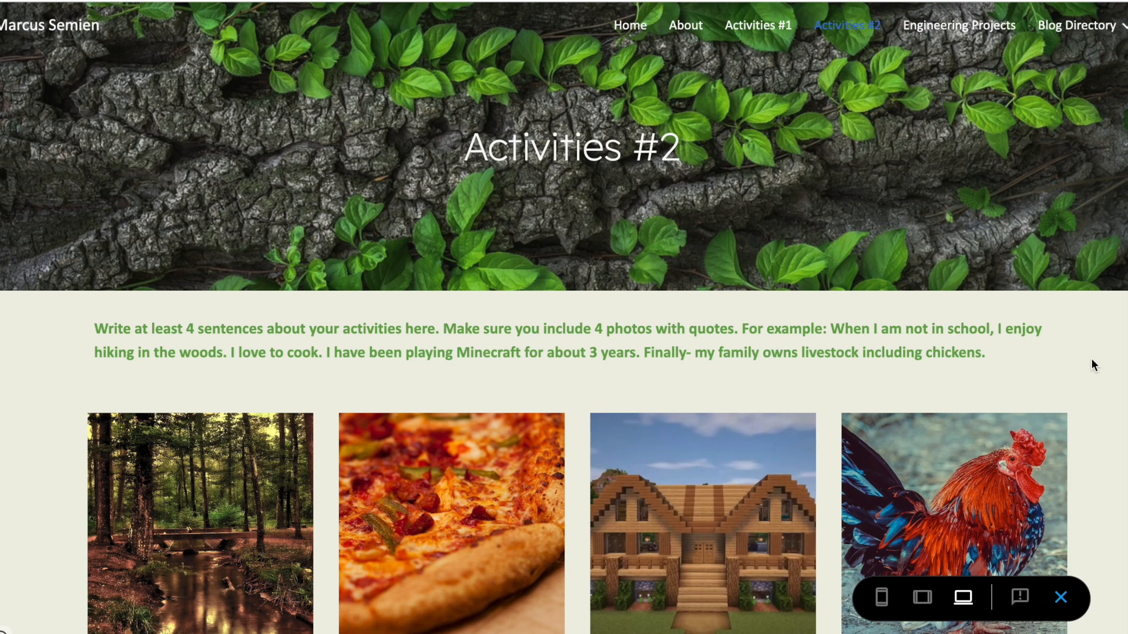
pyautogui.scroll(-1, 1092, 360)
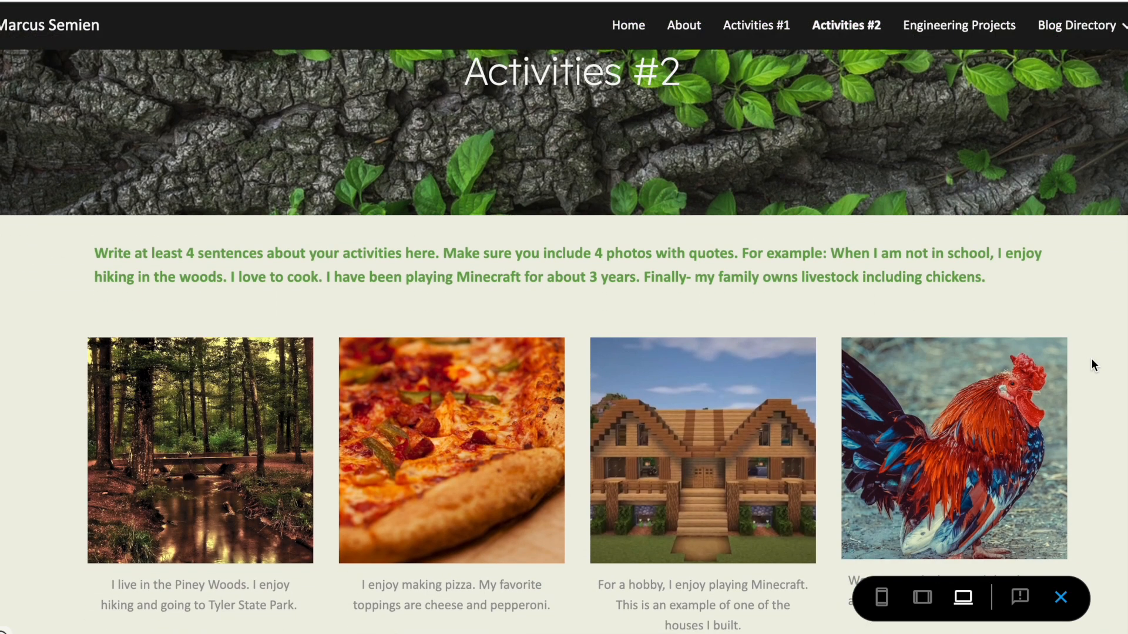
pyautogui.scroll(-1, 1092, 361)
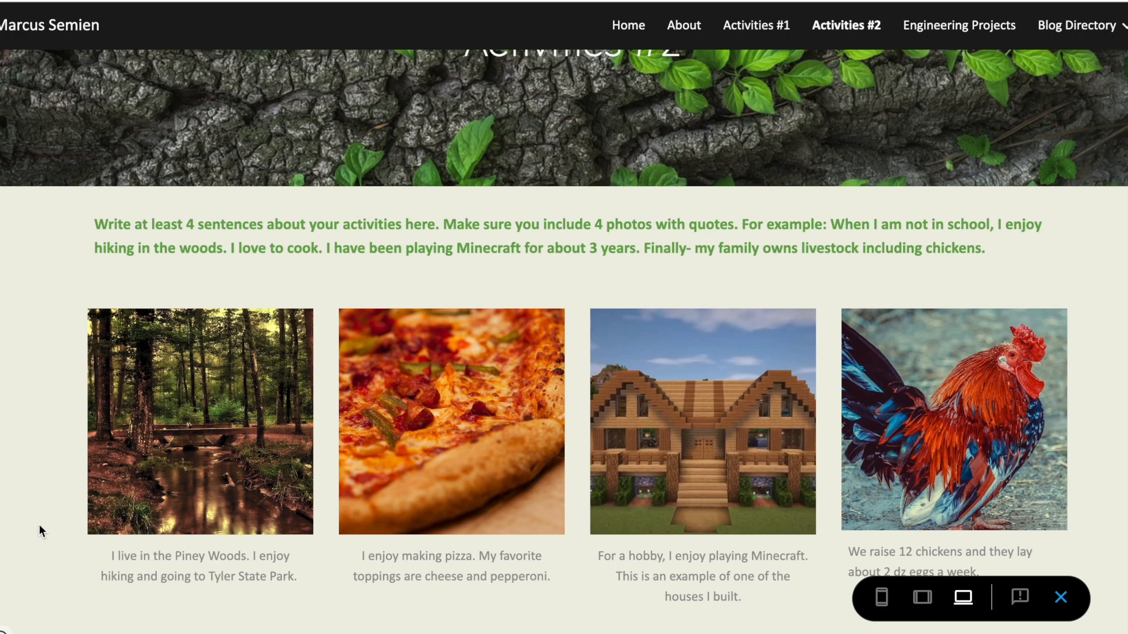
pyautogui.scroll(-1, 1107, 462)
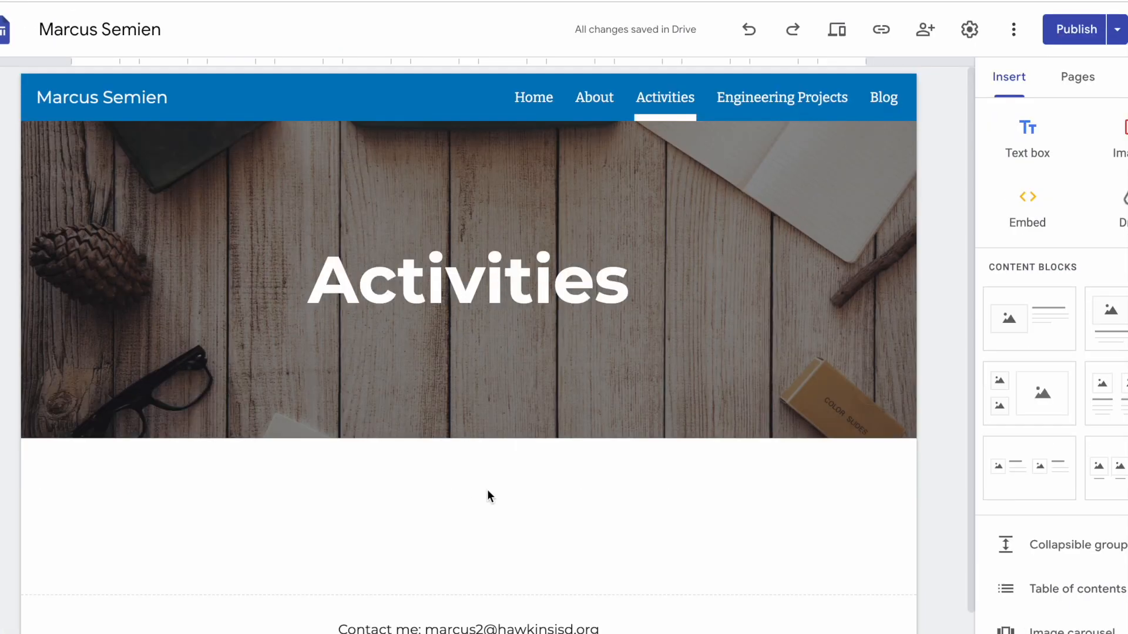
# Upload the american-football JPG from Downloads as the Activities page's header image and set the header type to Banner
pyautogui.click(119, 415)
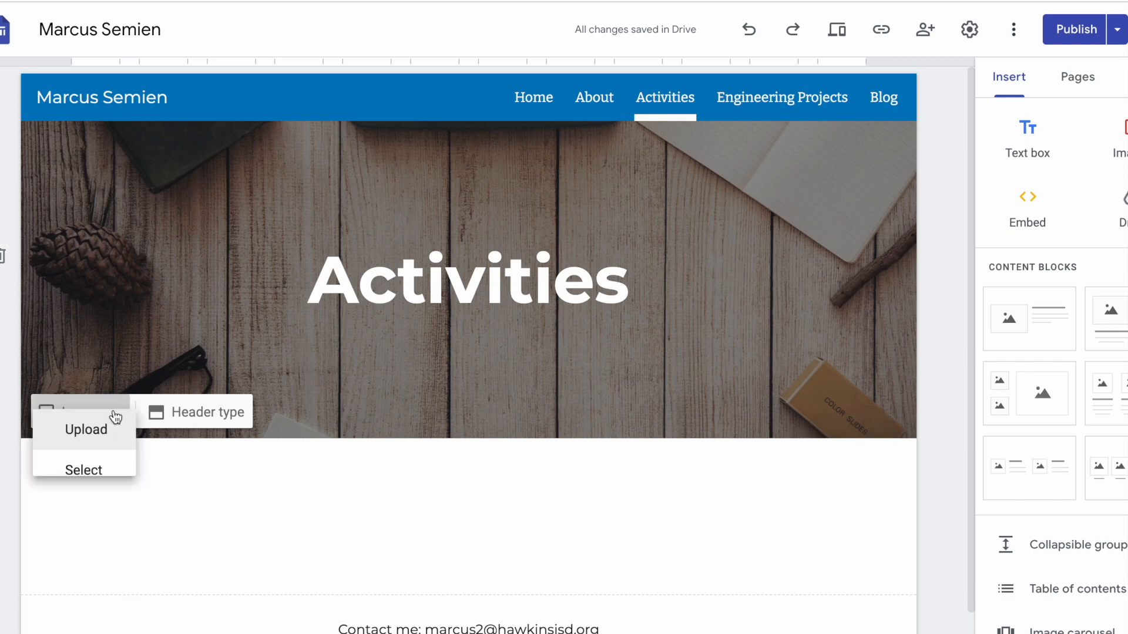
pyautogui.click(98, 461)
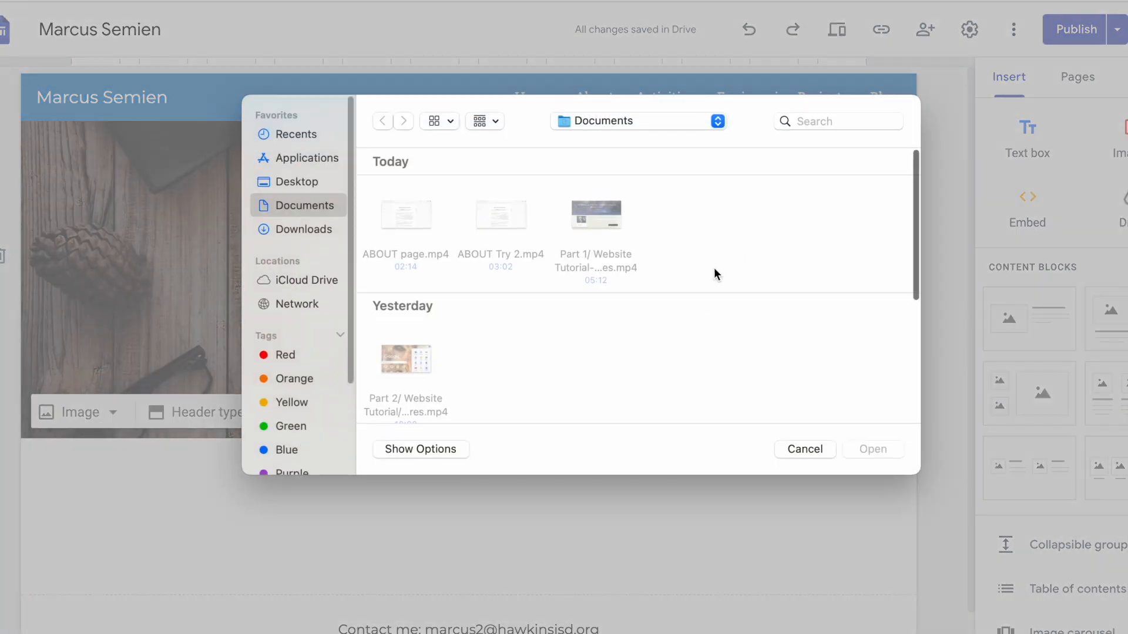
pyautogui.click(322, 229)
pyautogui.click(529, 347)
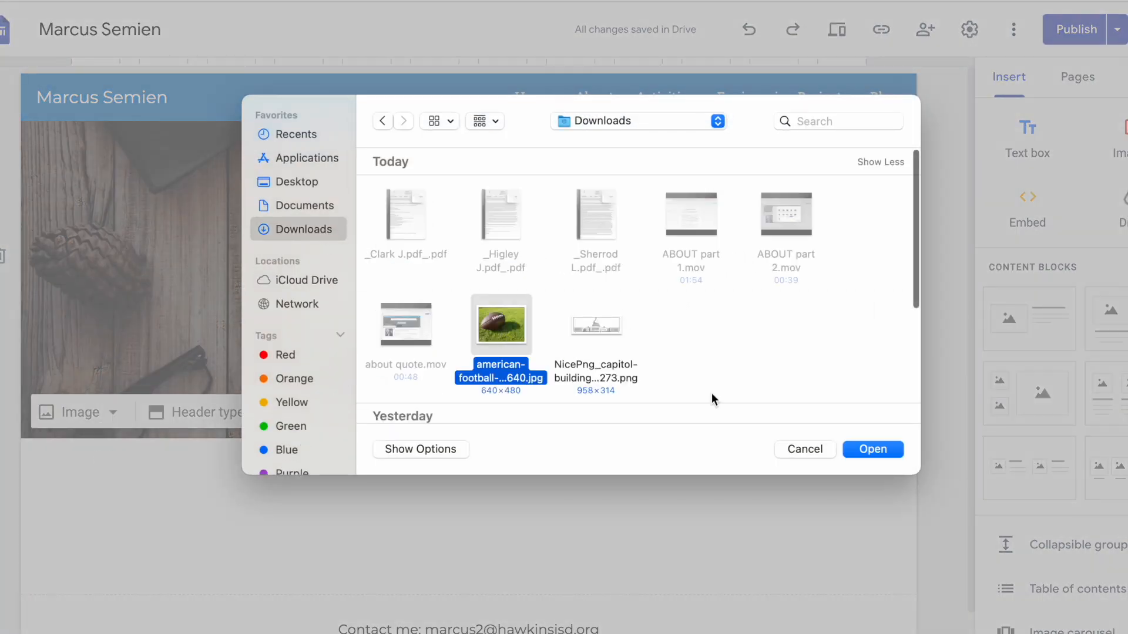
pyautogui.click(895, 449)
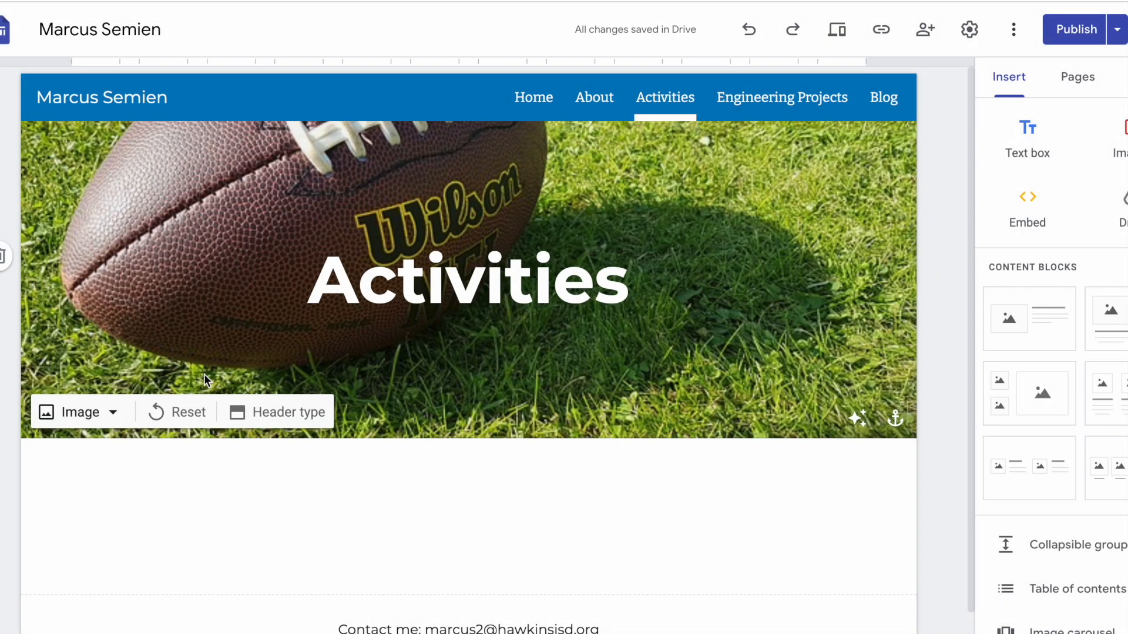
pyautogui.click(268, 419)
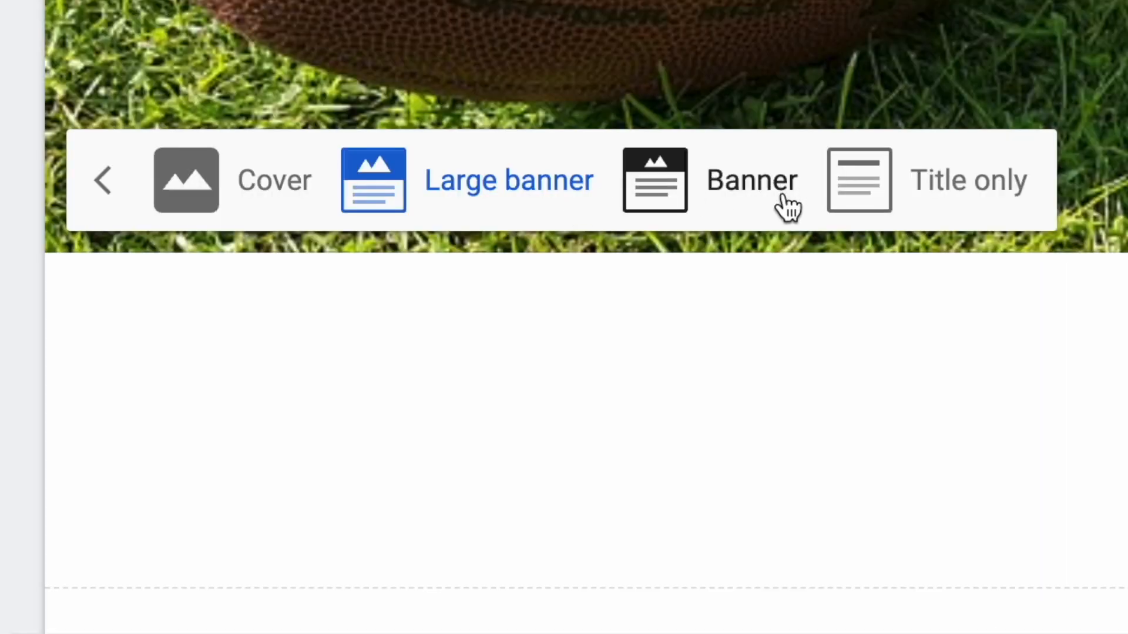
pyautogui.click(782, 198)
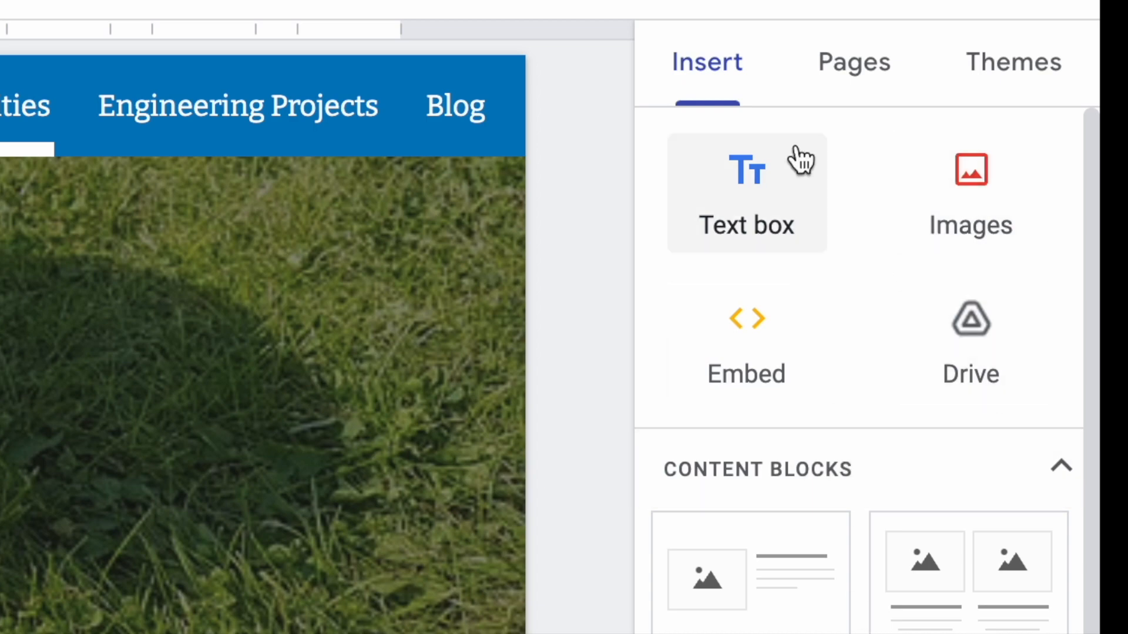
# Insert a text box below the Activities header and set its font size to 14 and bold
pyautogui.click(712, 91)
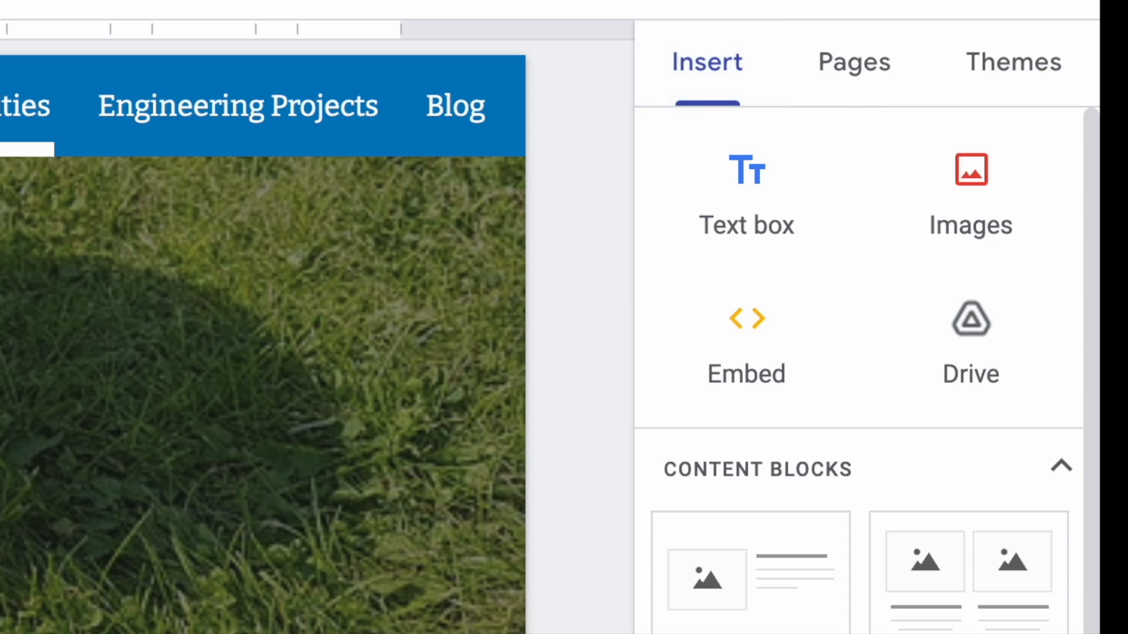
pyautogui.scroll(-9, 859, 370)
pyautogui.scroll(-2, 859, 370)
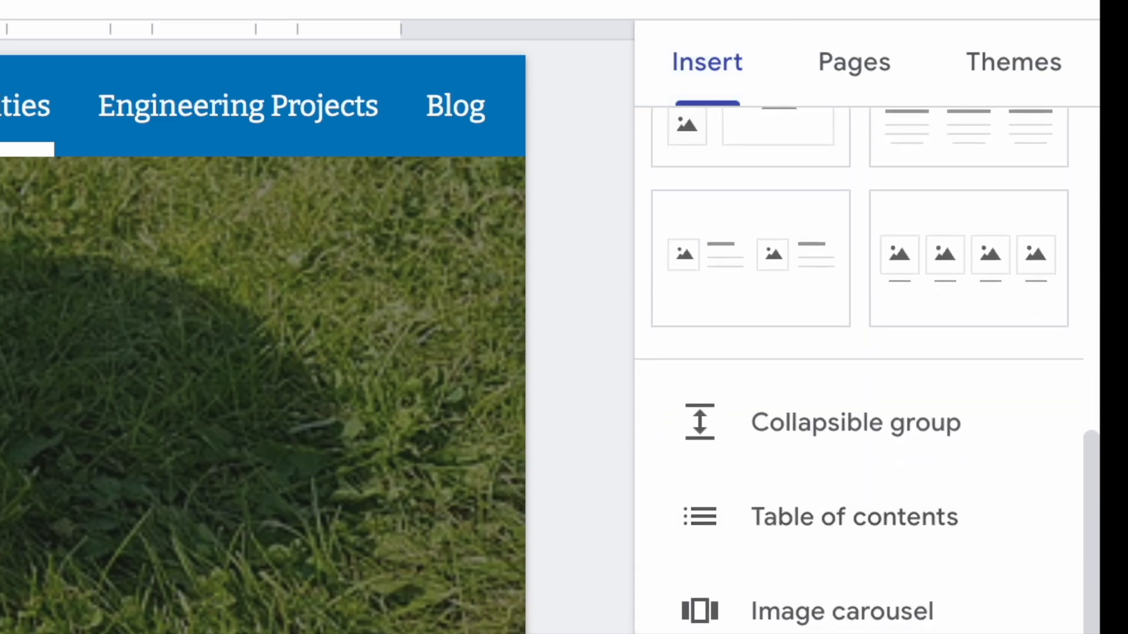
pyautogui.scroll(11, 893, 624)
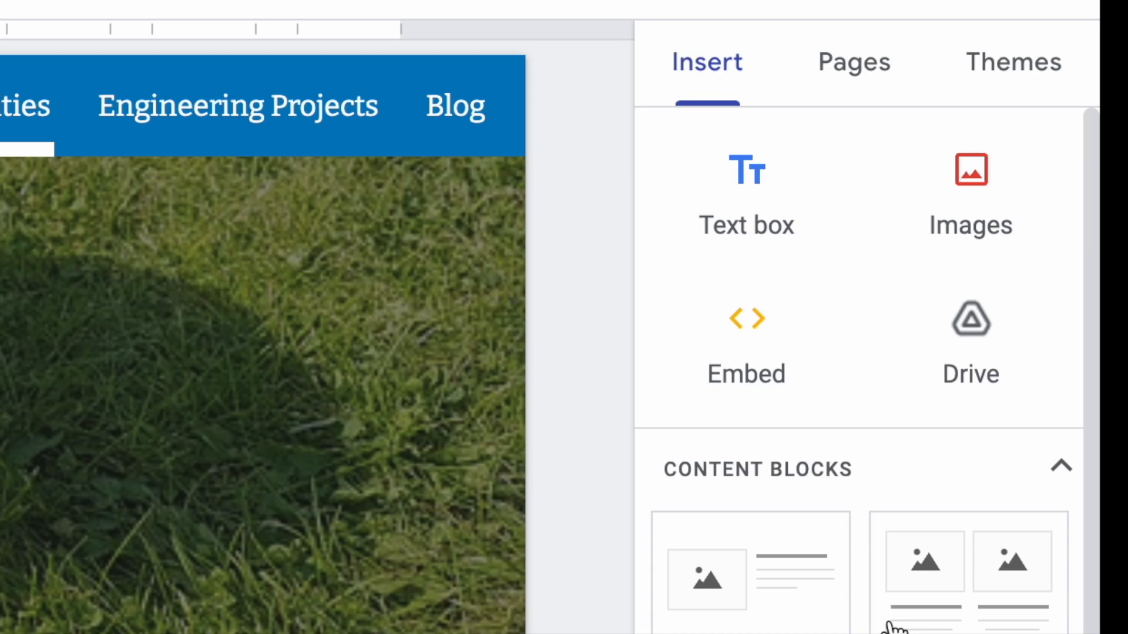
pyautogui.click(744, 207)
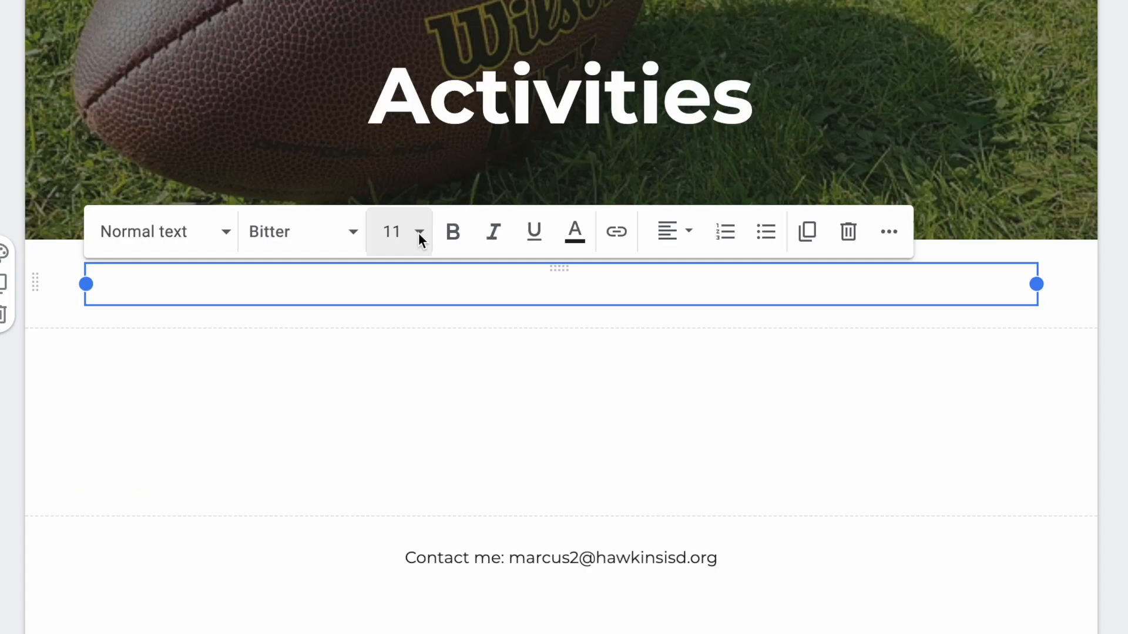
pyautogui.click(418, 233)
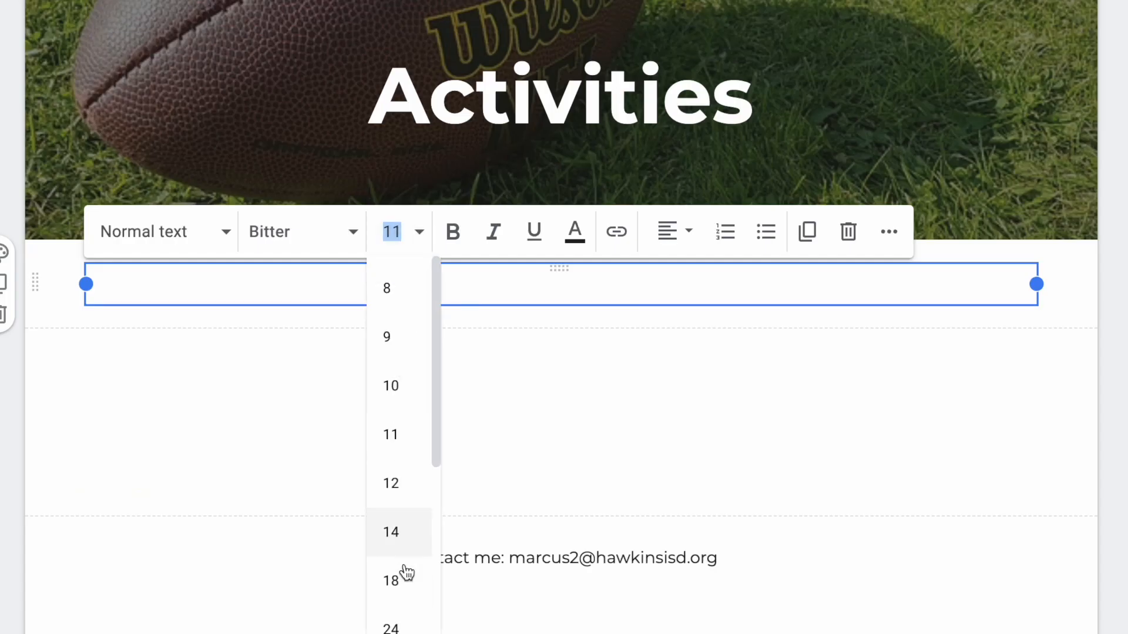
pyautogui.click(405, 545)
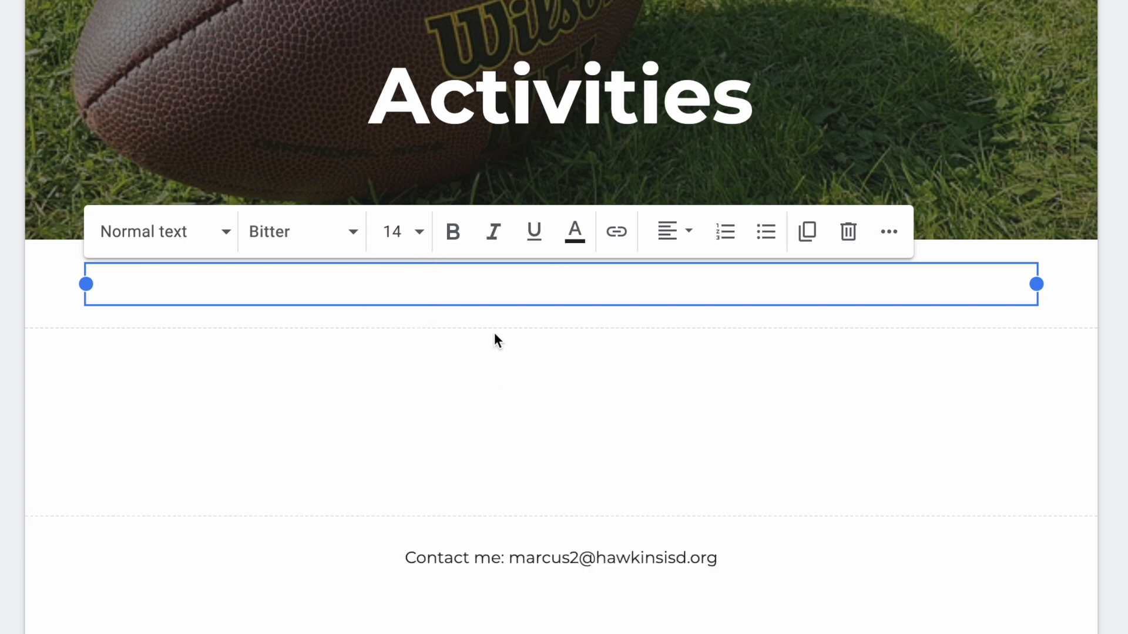
pyautogui.click(457, 235)
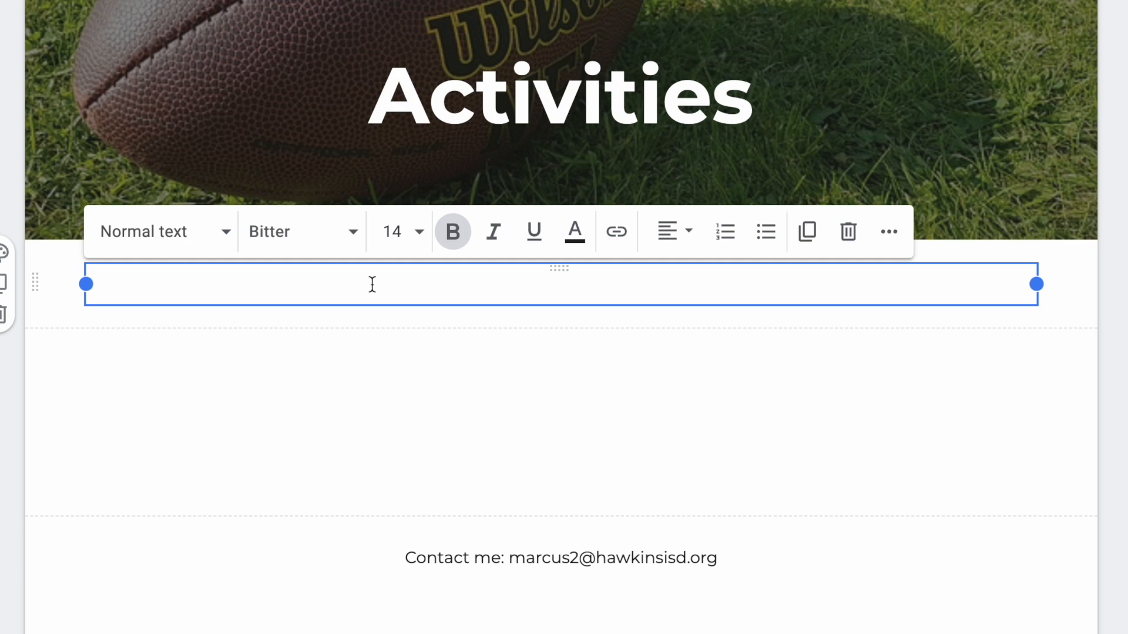
# Enter "4 sentences about your hobbies." in the text box below the header
pyautogui.write('4 sente')
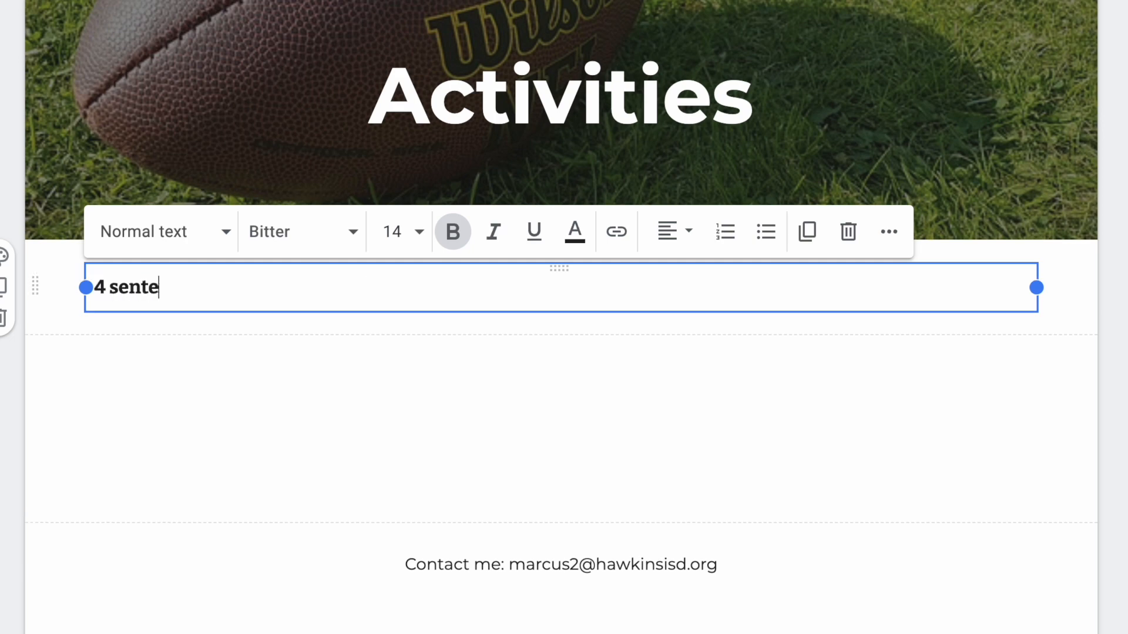
pyautogui.write('nces about your h')
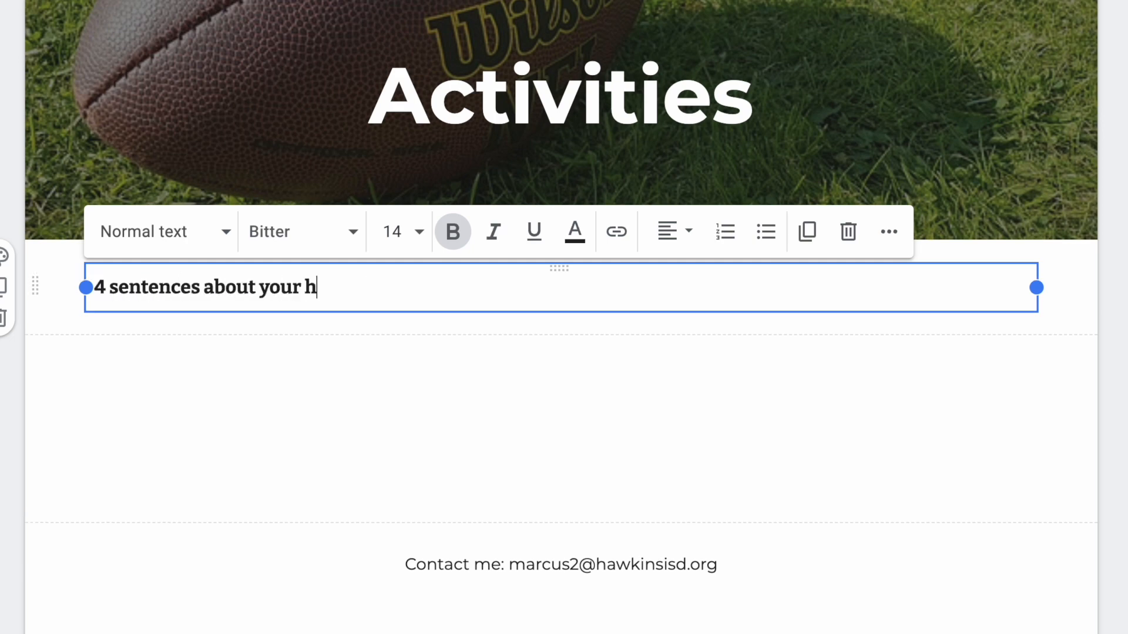
pyautogui.write('obbies.')
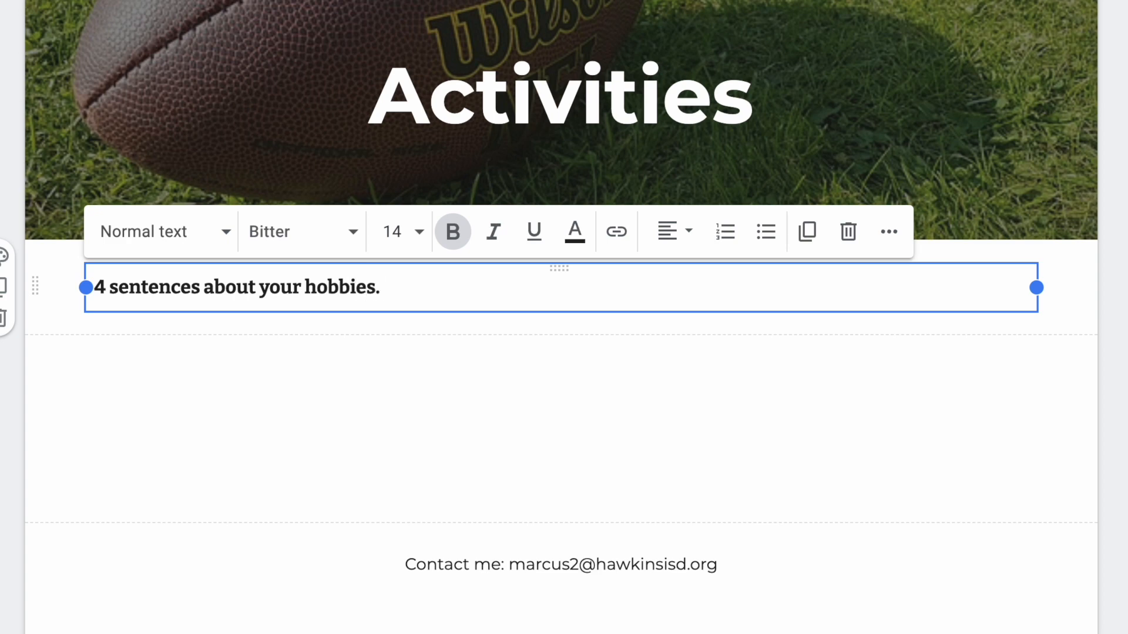
# Try section color Style 3 on the hobbies text section, and settle on Style 2
pyautogui.moveTo(395, 292); pyautogui.dragTo(37, 289)
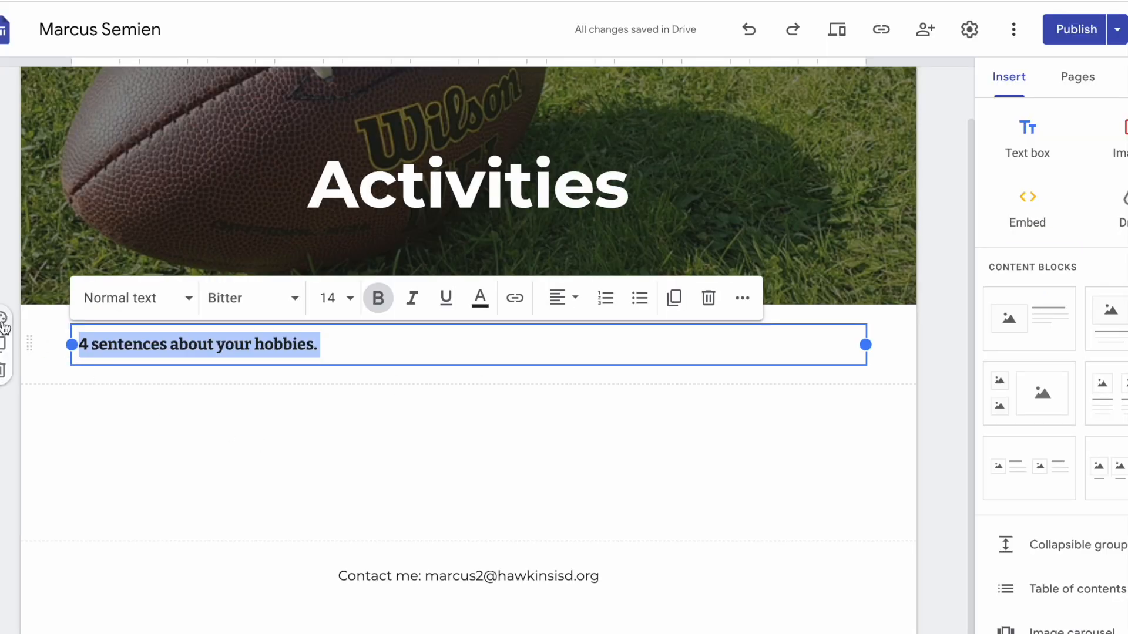
pyautogui.click(3, 257)
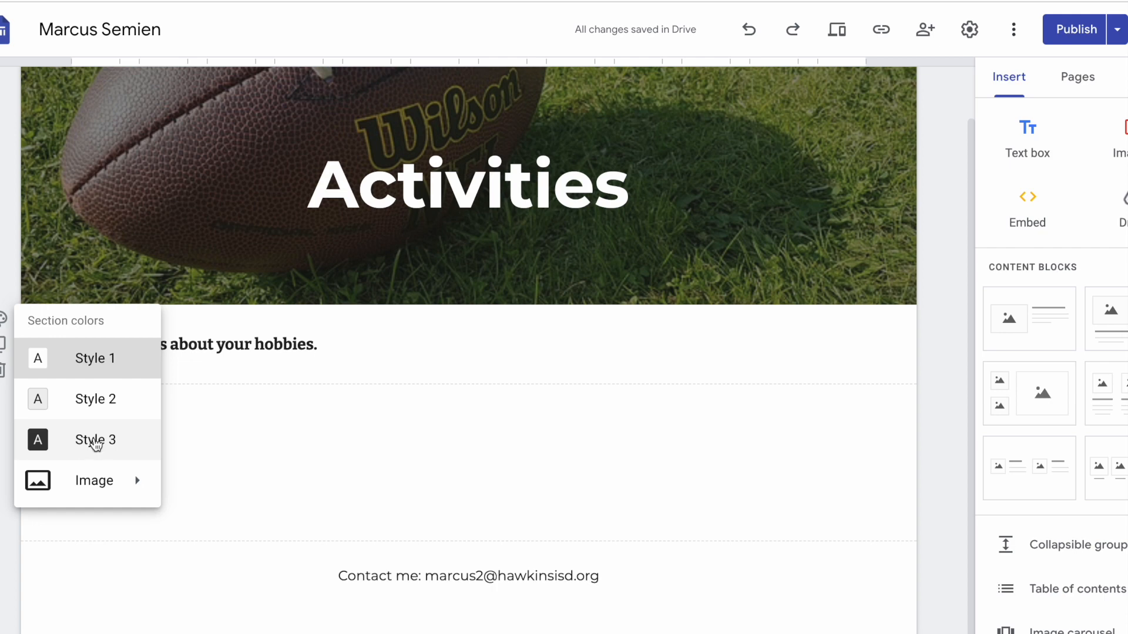
pyautogui.click(94, 437)
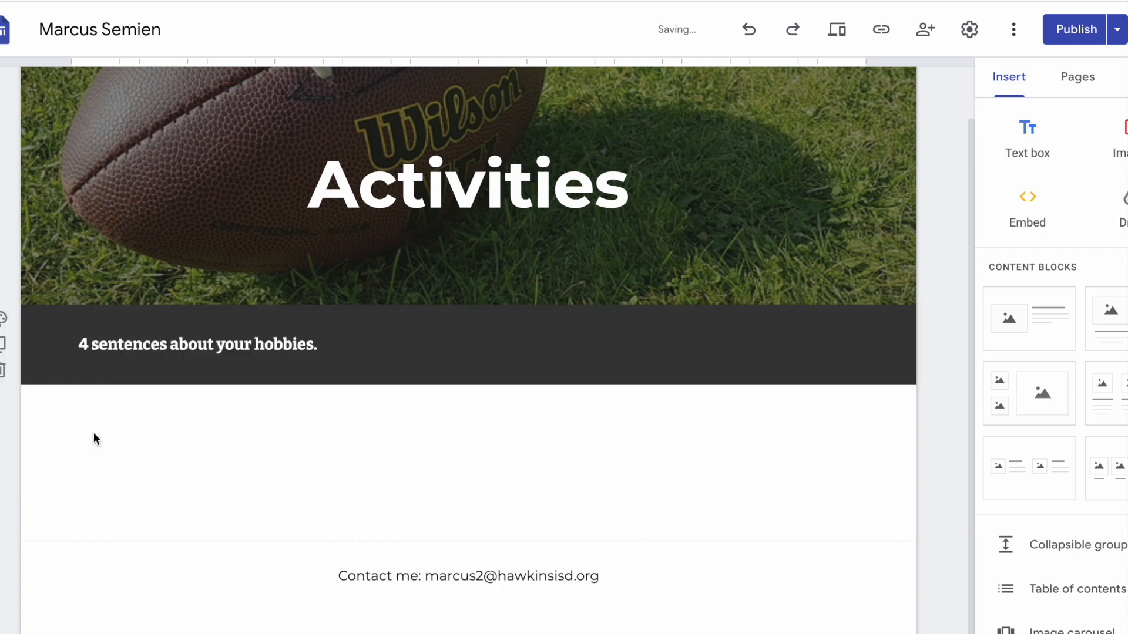
pyautogui.click(4, 319)
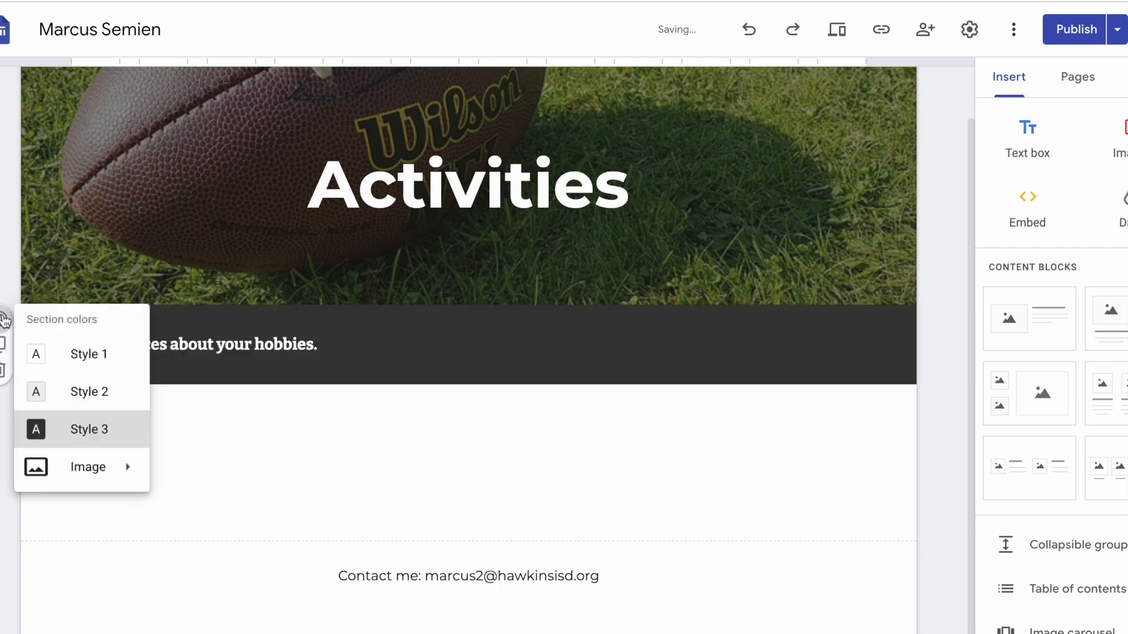
pyautogui.click(74, 404)
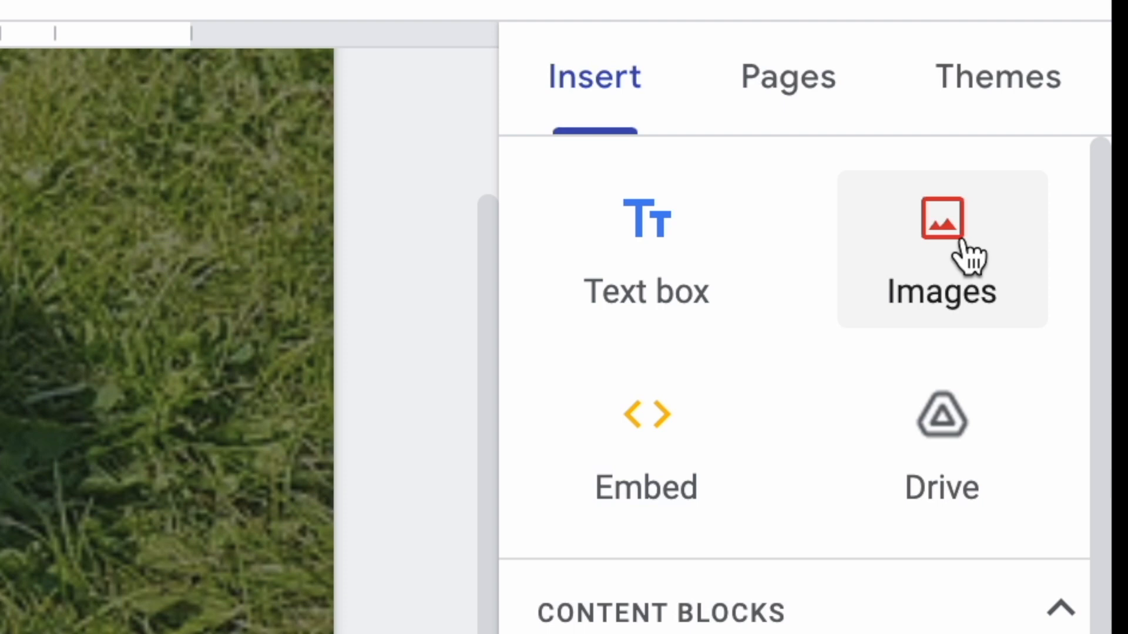
pyautogui.click(969, 256)
pyautogui.click(948, 407)
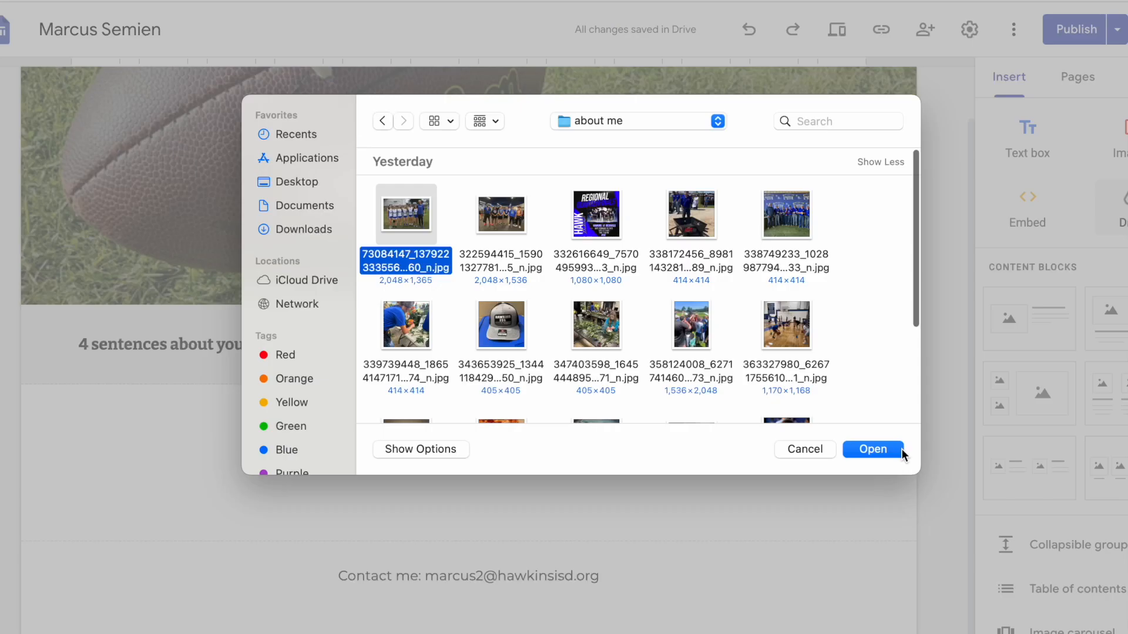
pyautogui.click(892, 448)
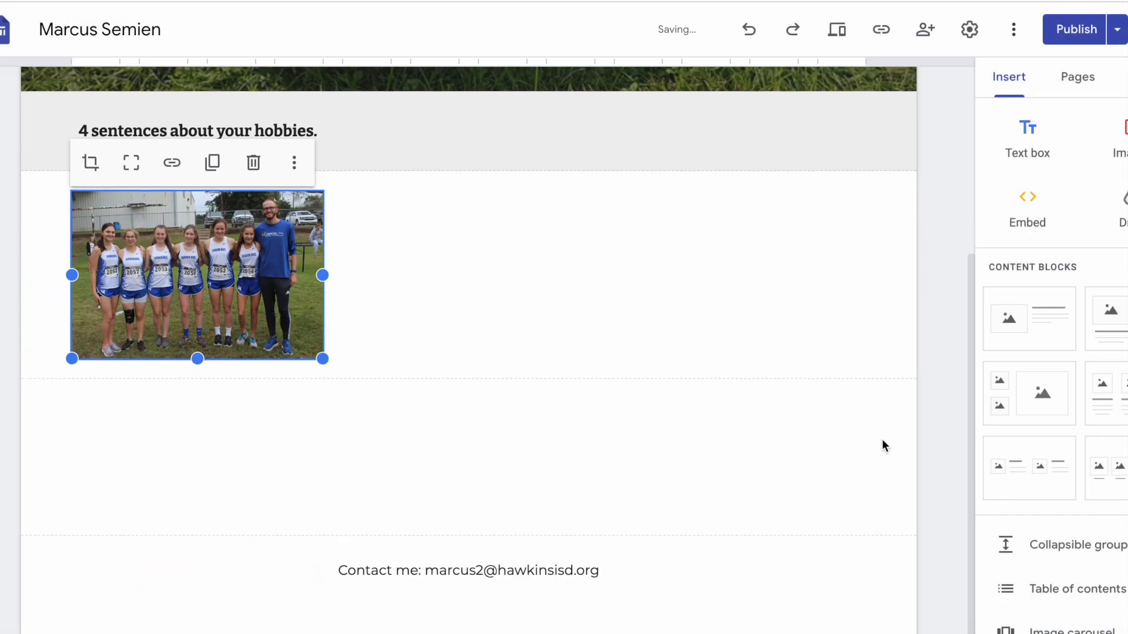
pyautogui.moveTo(323, 275); pyautogui.dragTo(254, 273)
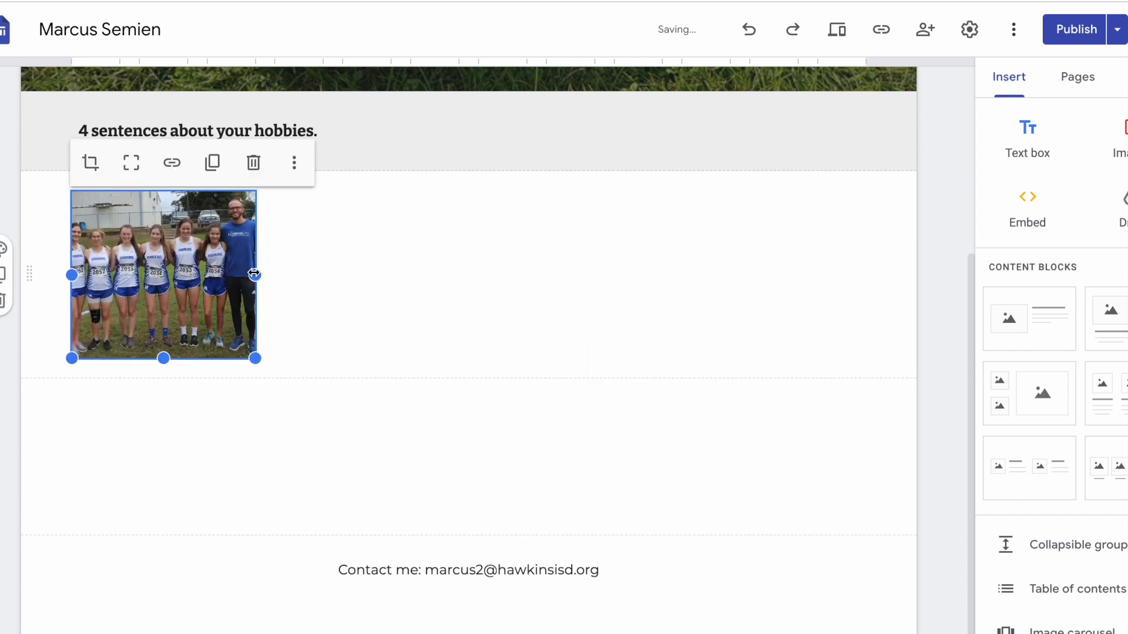
pyautogui.click(370, 287)
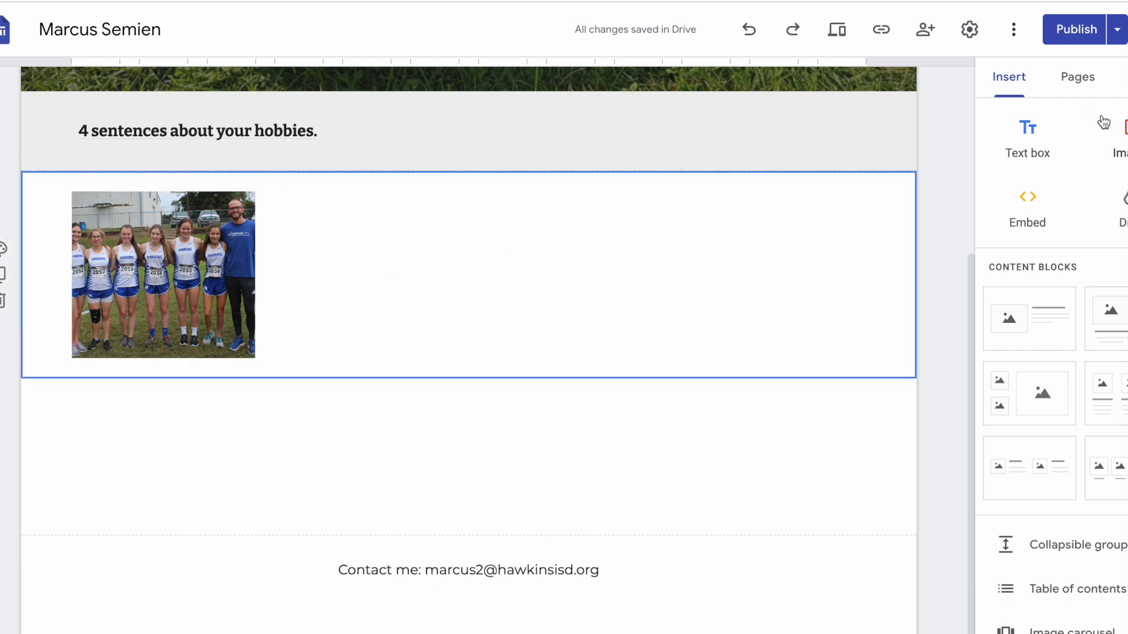
# Add the Regional Quarterfinals poster and the flower-arranging photo beside the team photo, and widen the flower photo to match their width
pyautogui.click(1118, 139)
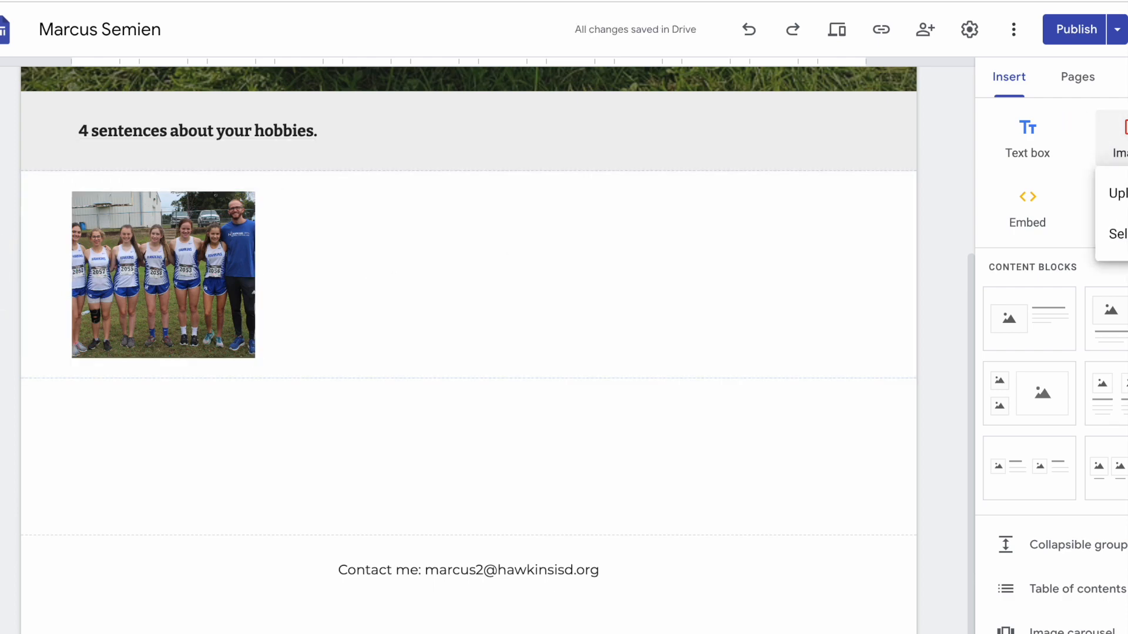
pyautogui.click(1119, 194)
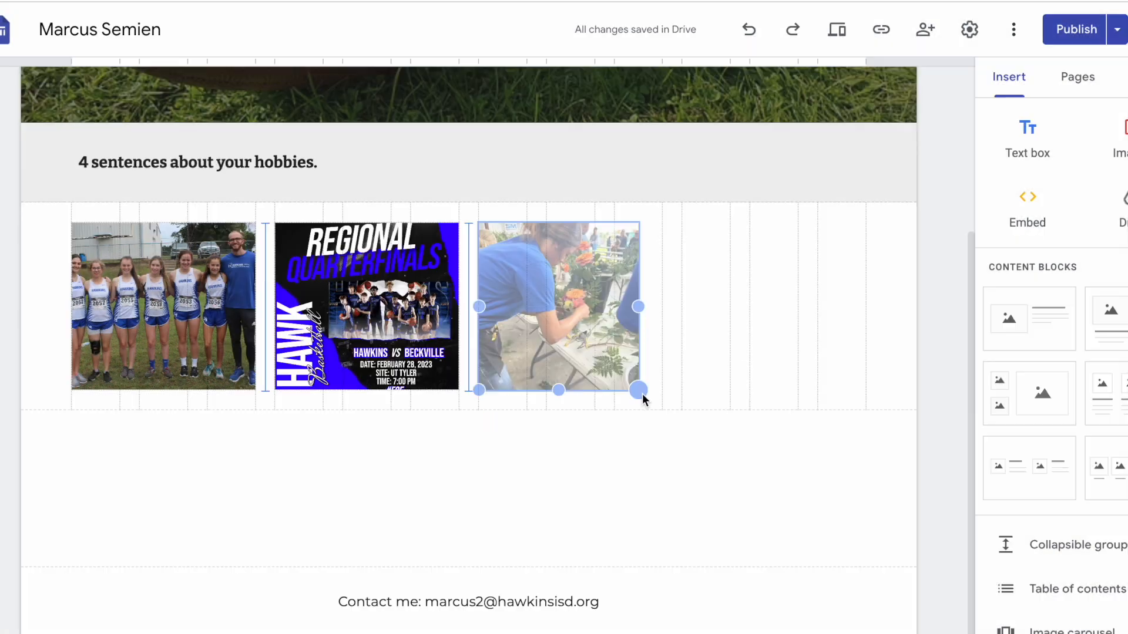
pyautogui.moveTo(642, 394); pyautogui.dragTo(662, 391)
pyautogui.click(799, 503)
pyautogui.click(1118, 140)
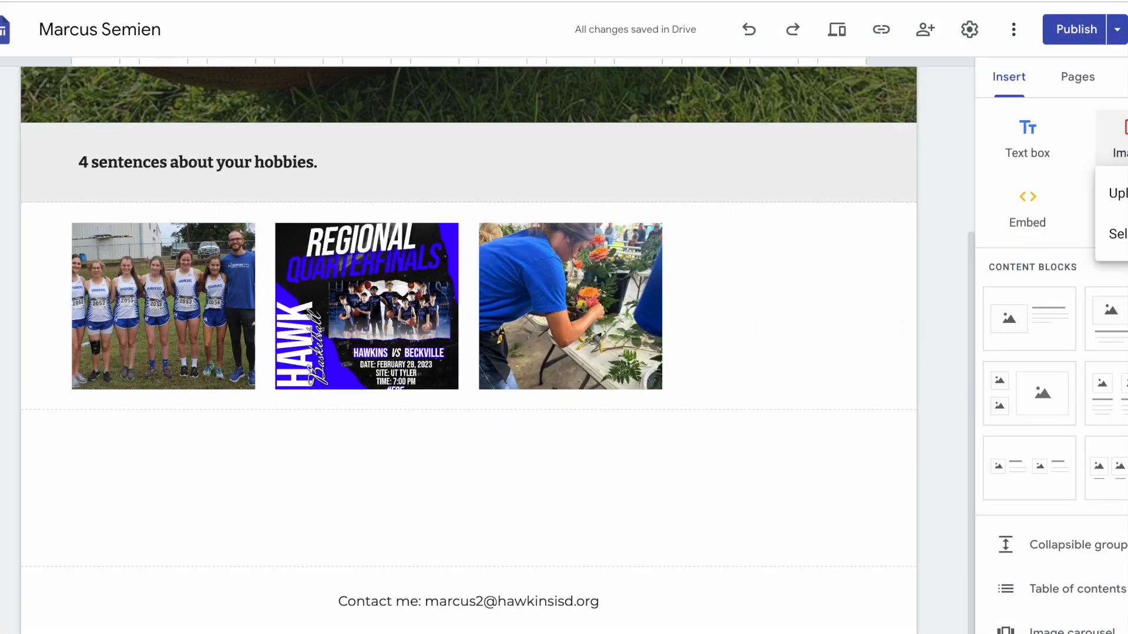
pyautogui.click(1119, 194)
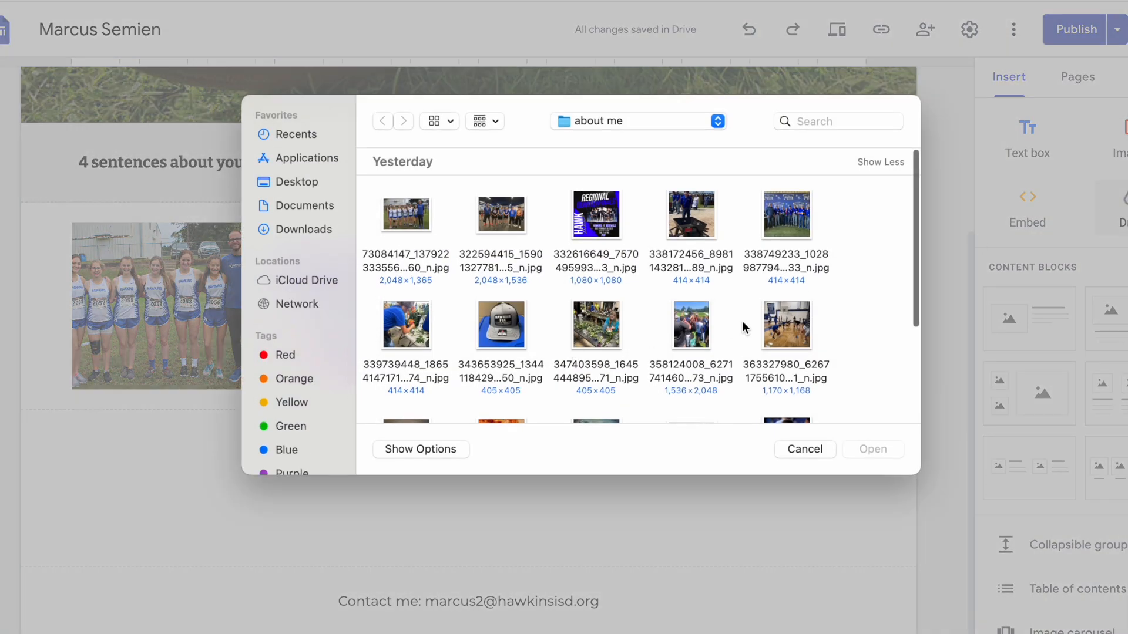
pyautogui.click(787, 325)
pyautogui.click(858, 450)
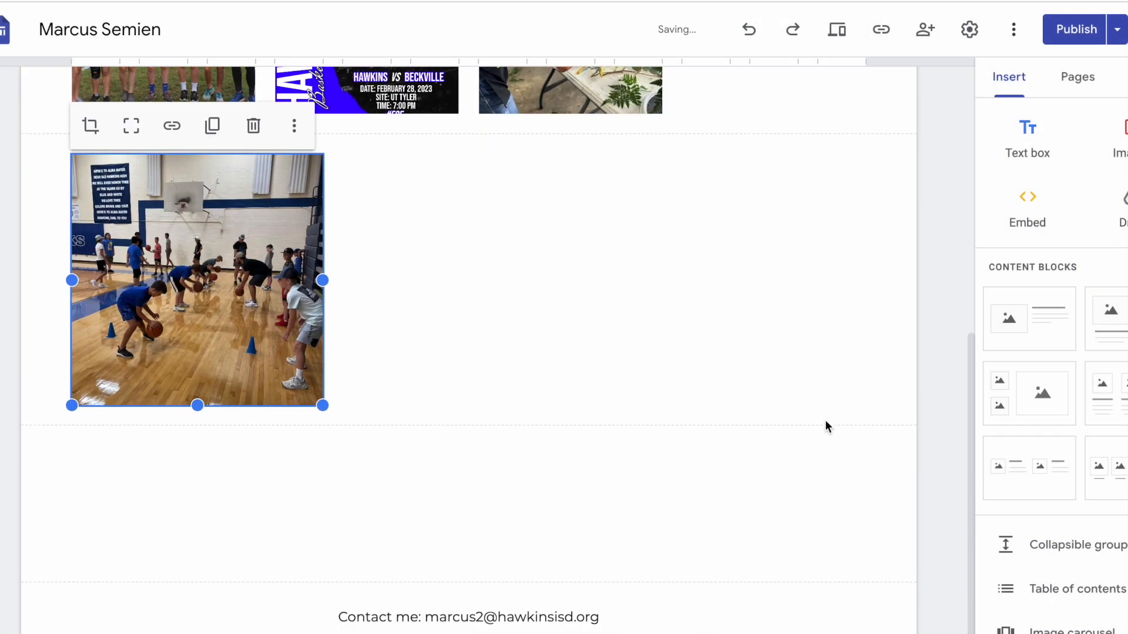
pyautogui.moveTo(321, 408); pyautogui.dragTo(255, 331)
pyautogui.moveTo(164, 297); pyautogui.dragTo(757, 535)
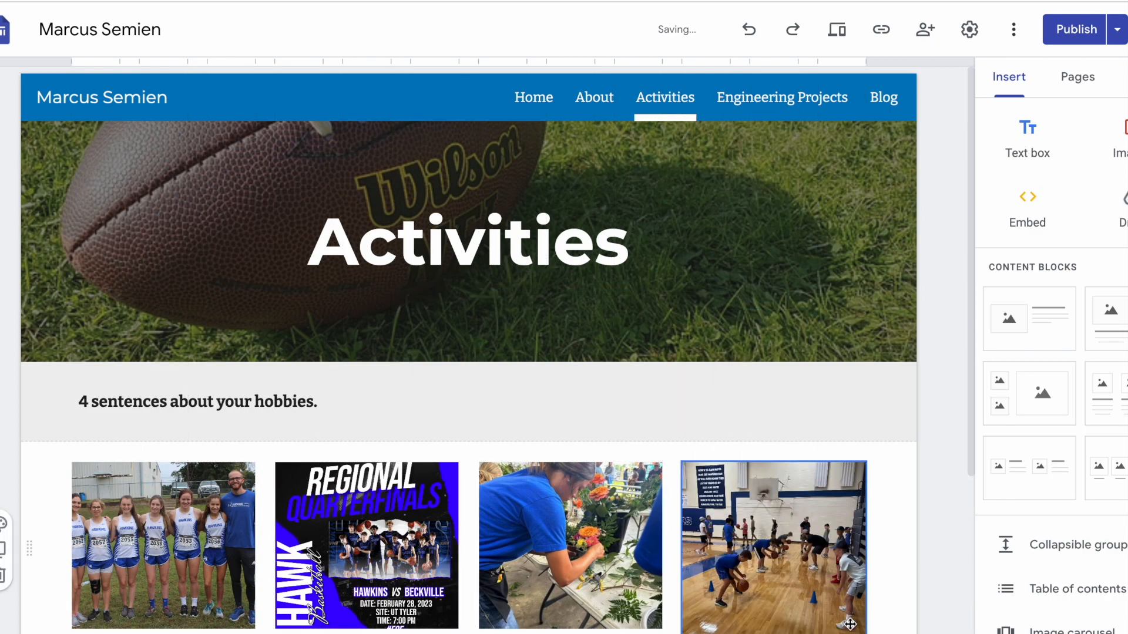
pyautogui.moveTo(864, 630); pyautogui.dragTo(863, 630)
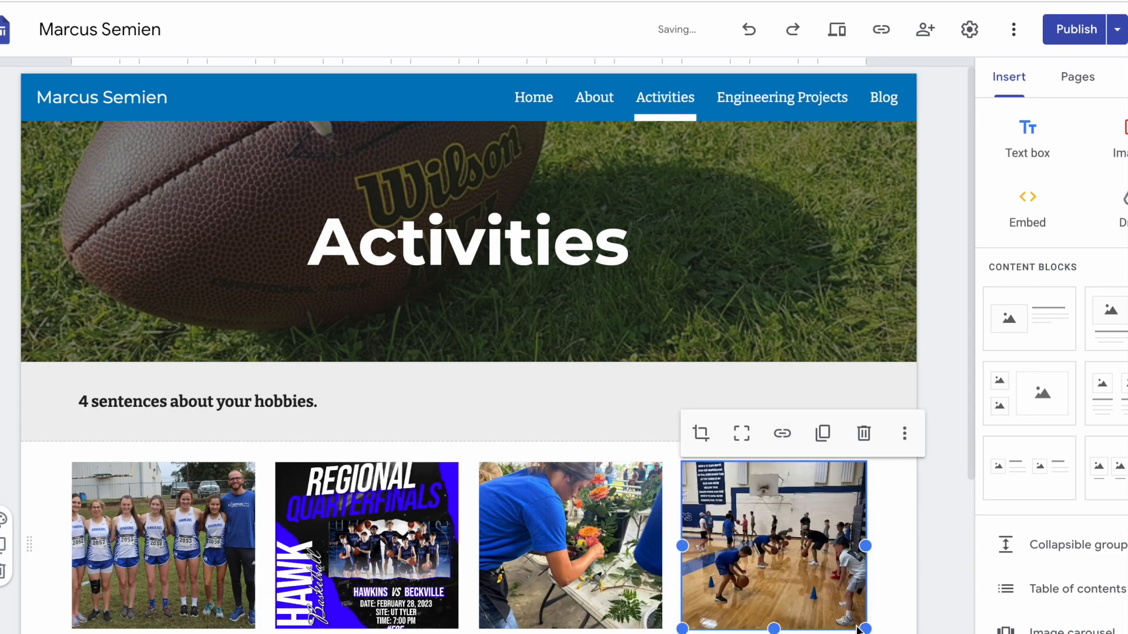
# Insert a text box below the photo row, narrow it to the first photo's width and enter "This is my cross country team."
pyautogui.scroll(-2, 891, 566)
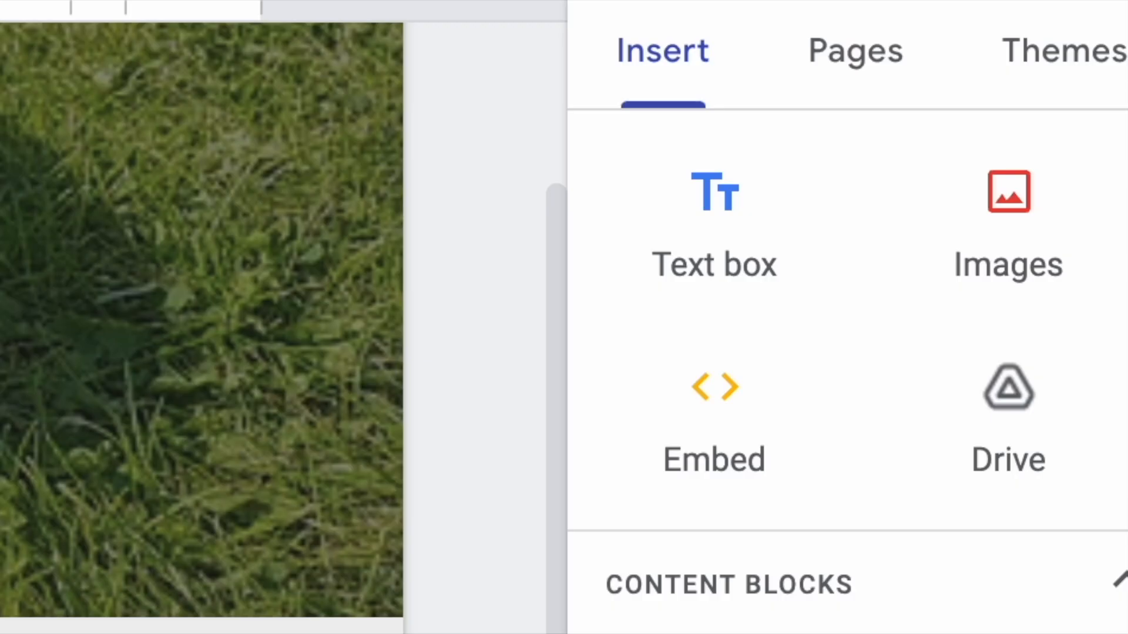
pyautogui.click(704, 220)
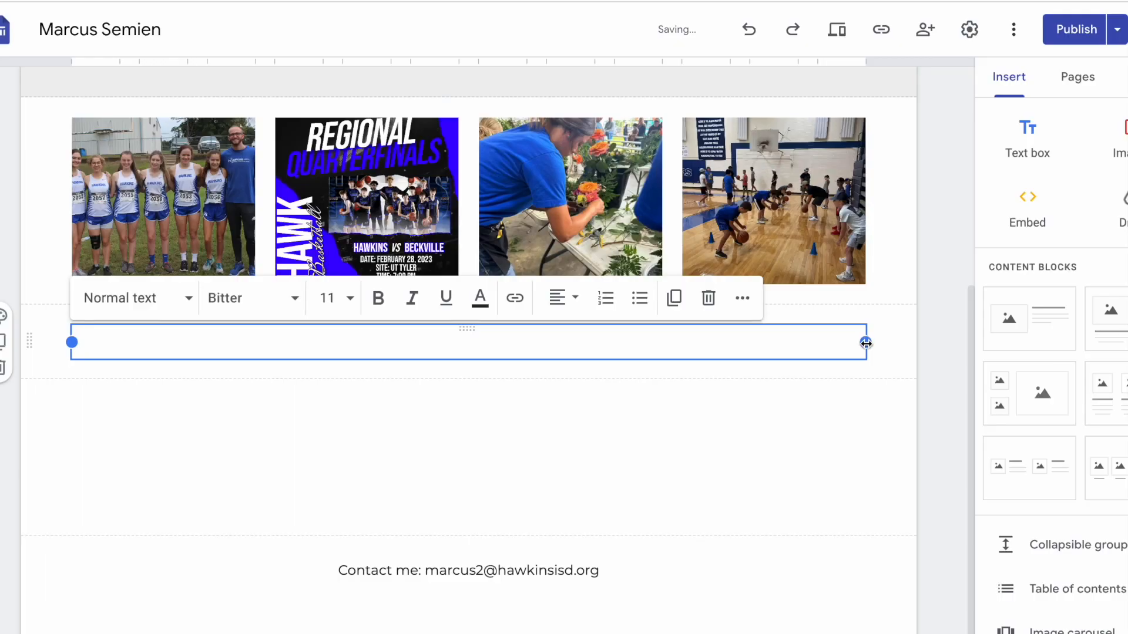
pyautogui.moveTo(866, 343); pyautogui.dragTo(257, 345)
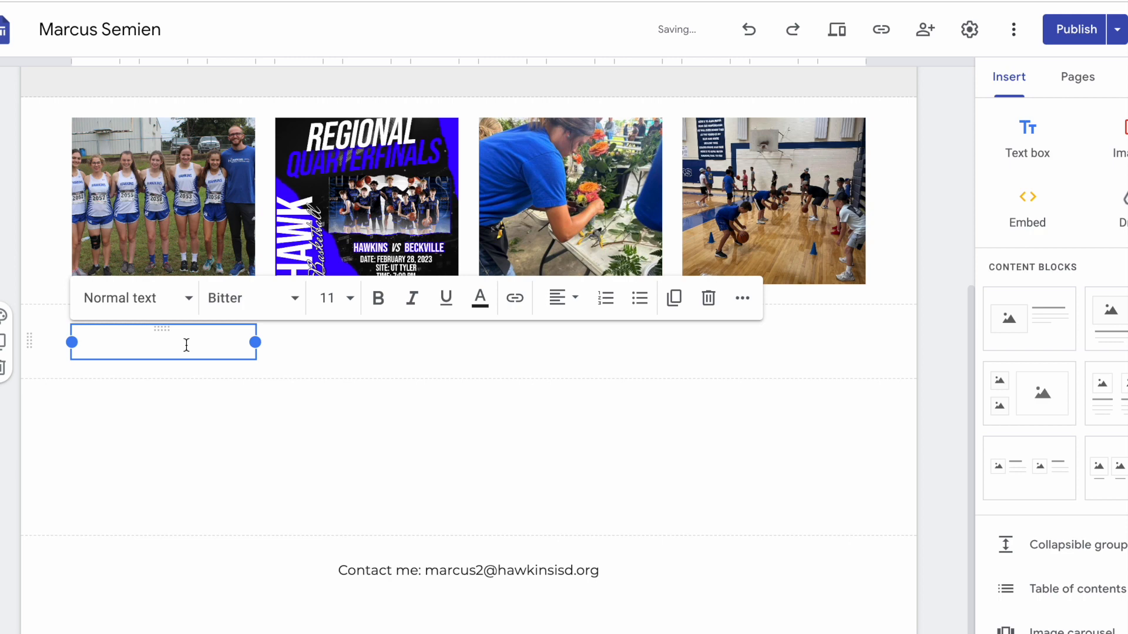
pyautogui.write('This is my cross count')
pyautogui.write('ry team.')
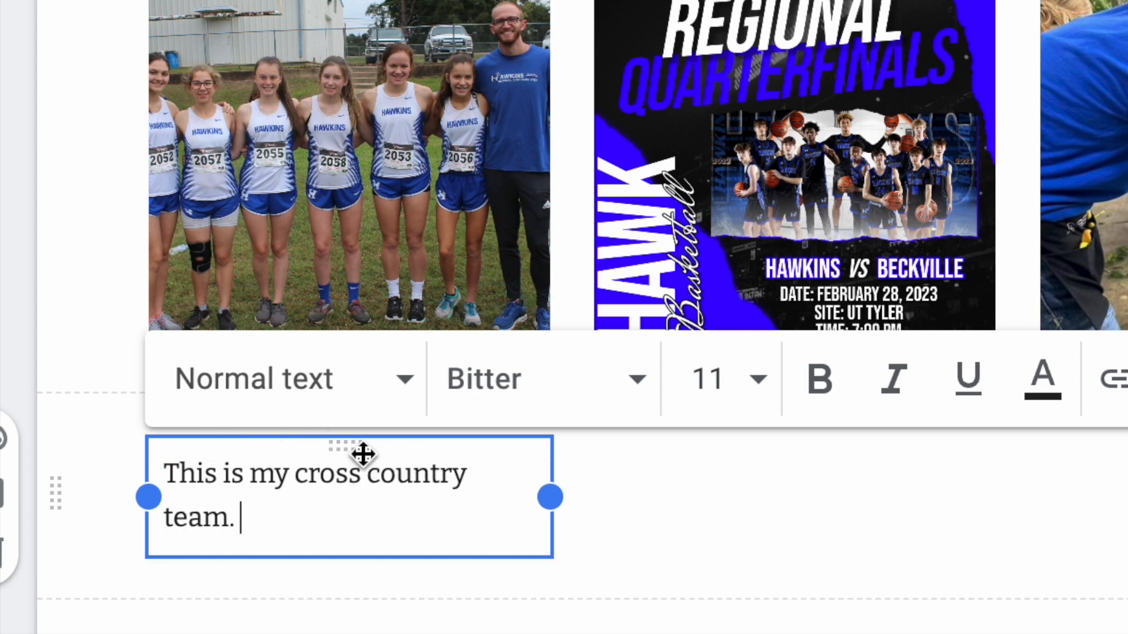
# Move the caption text box into the photo row directly beneath the cross country team photo, grouping it with the photo
pyautogui.moveTo(360, 451); pyautogui.dragTo(344, 337)
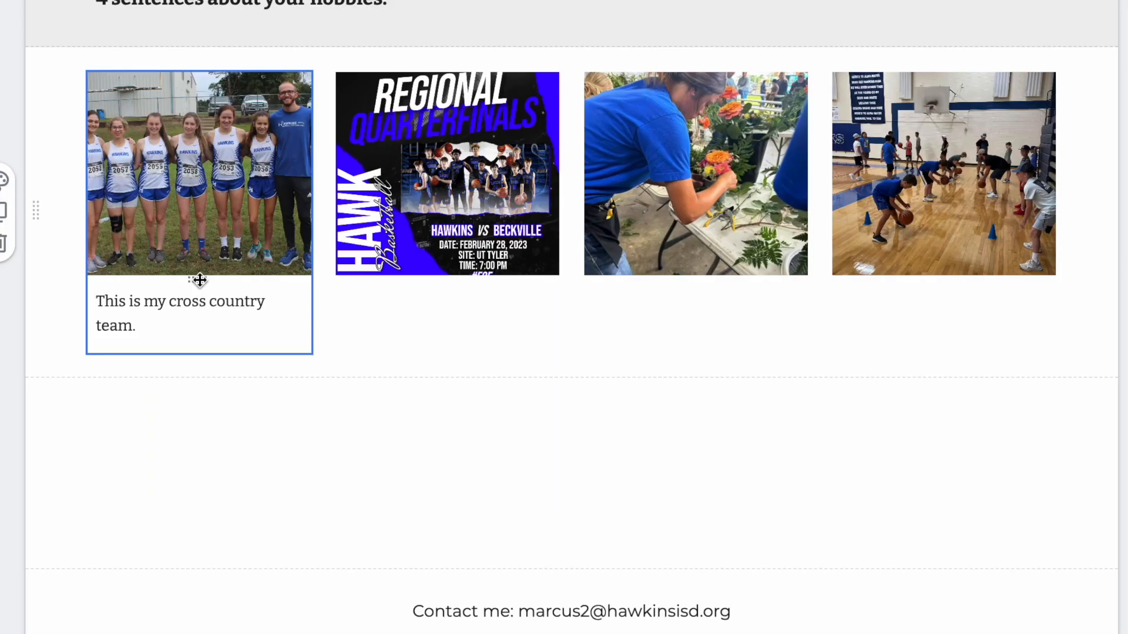
pyautogui.click(348, 381)
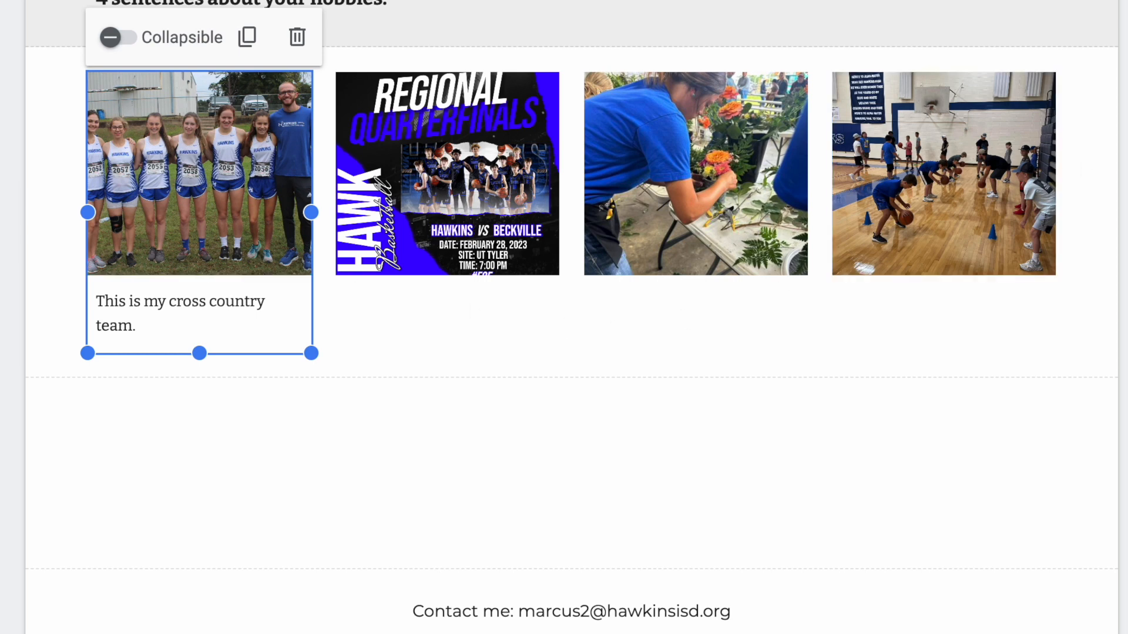
pyautogui.click(848, 411)
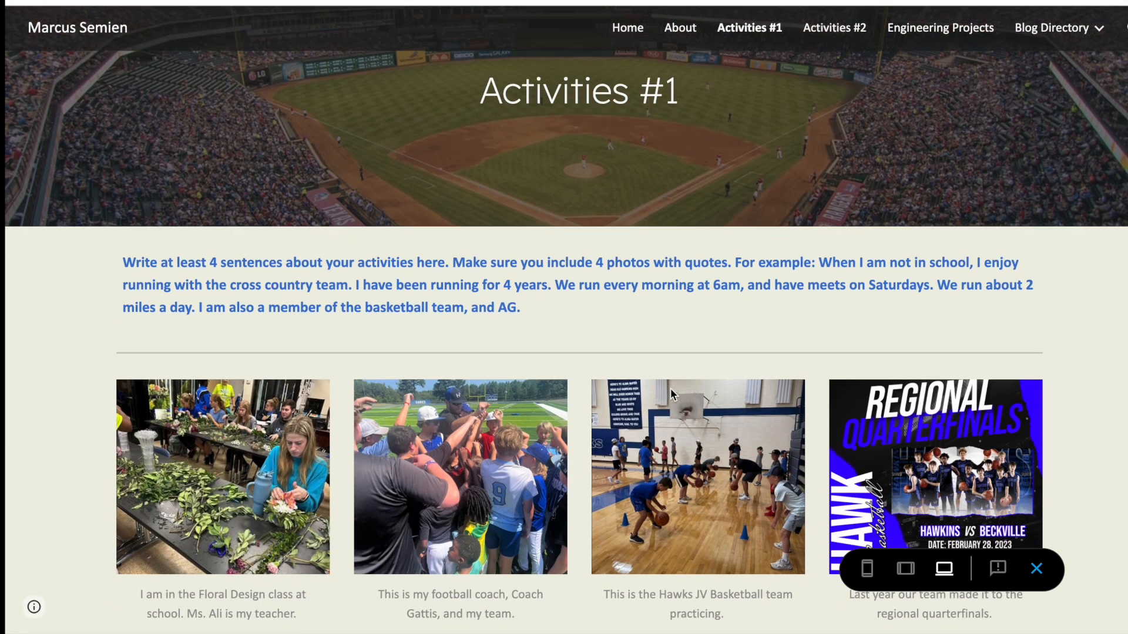
# Review the photo captions on the example site's Activities #1 page, highlighting the one under the football photo
pyautogui.scroll(-1, 671, 389)
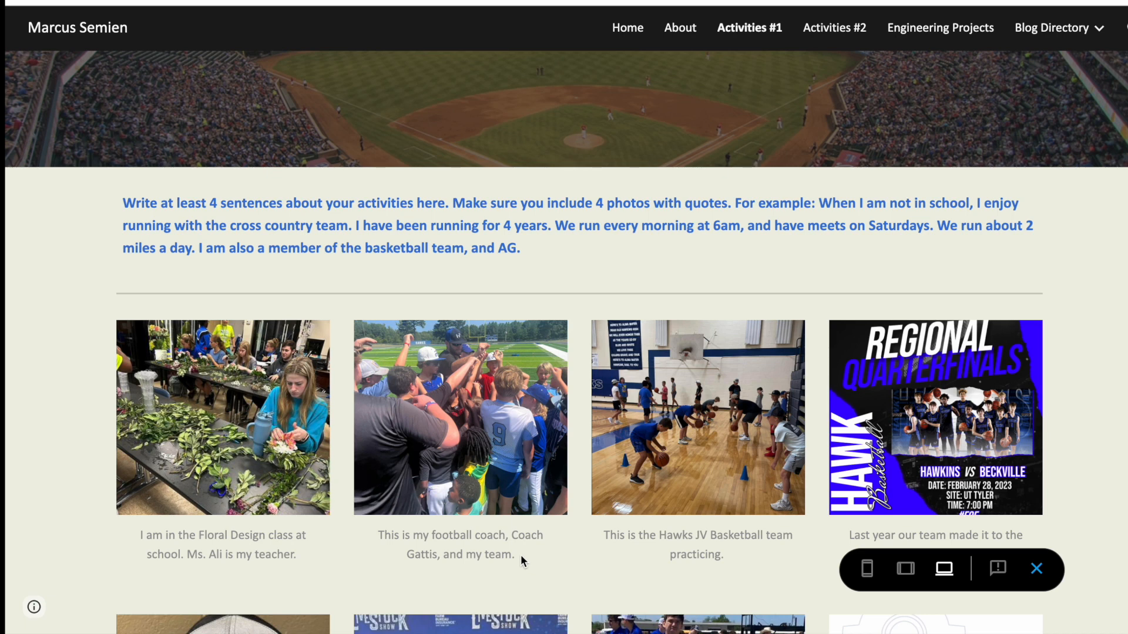
pyautogui.scroll(-1, 519, 555)
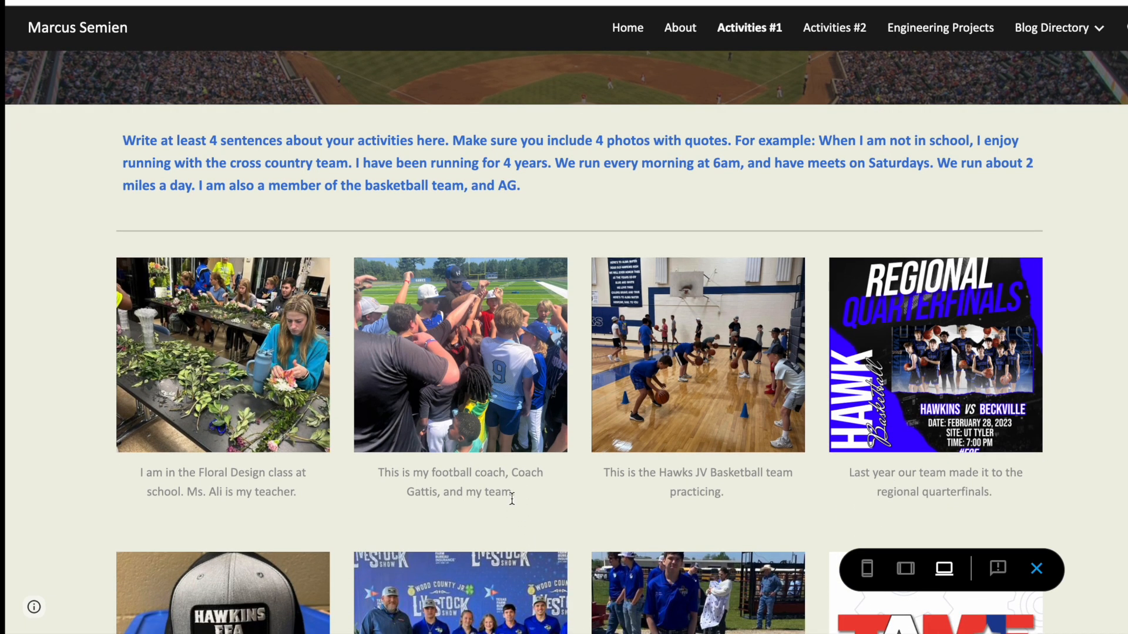
pyautogui.moveTo(512, 497); pyautogui.dragTo(365, 468)
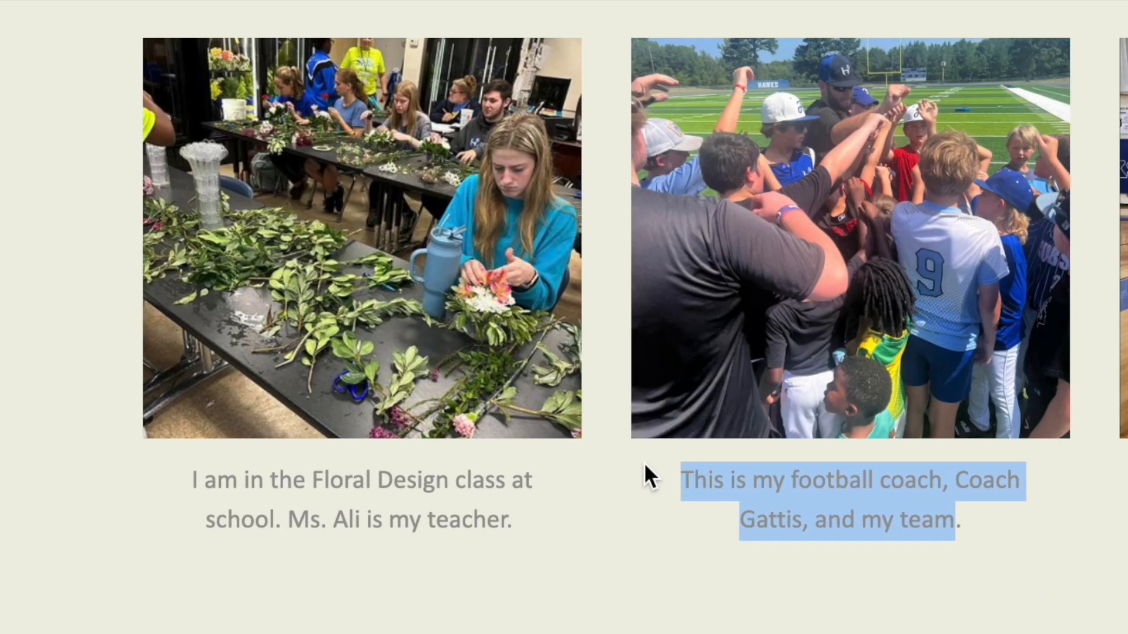
pyautogui.click(1108, 545)
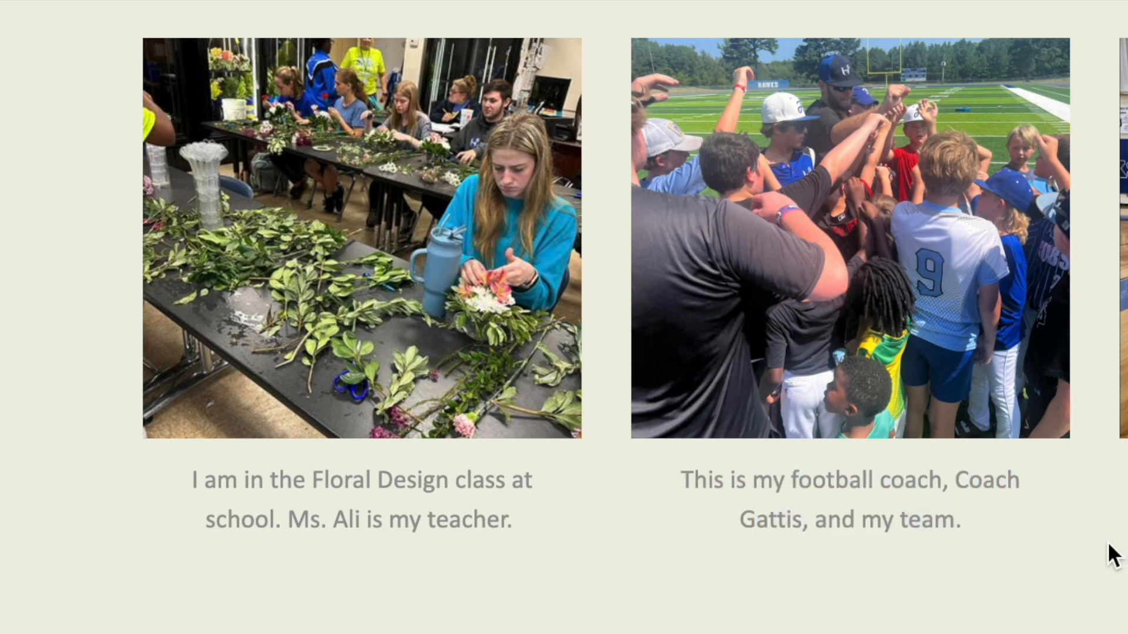